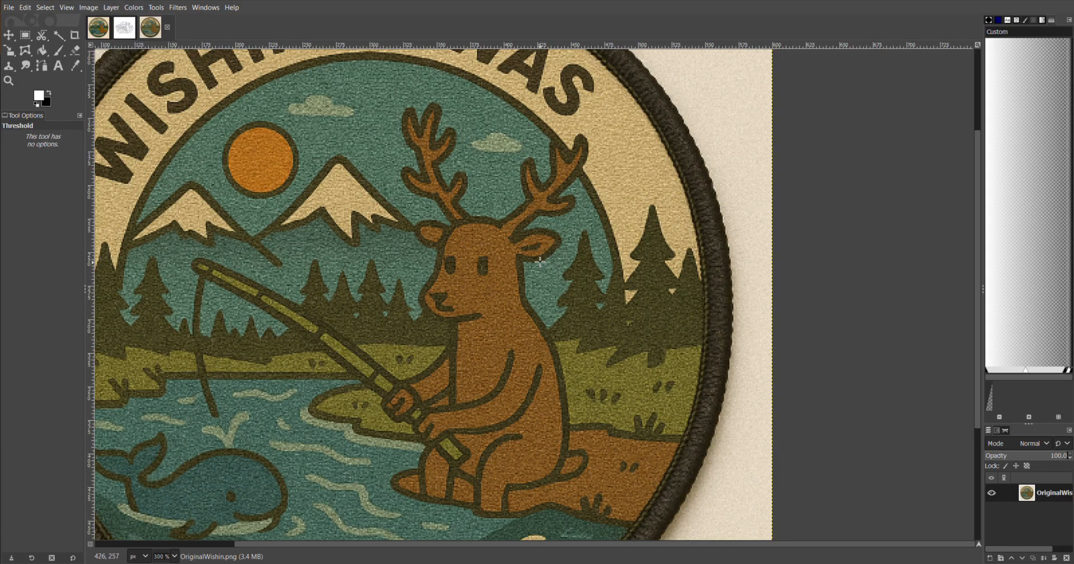
scroll(536, 239, up, 1)
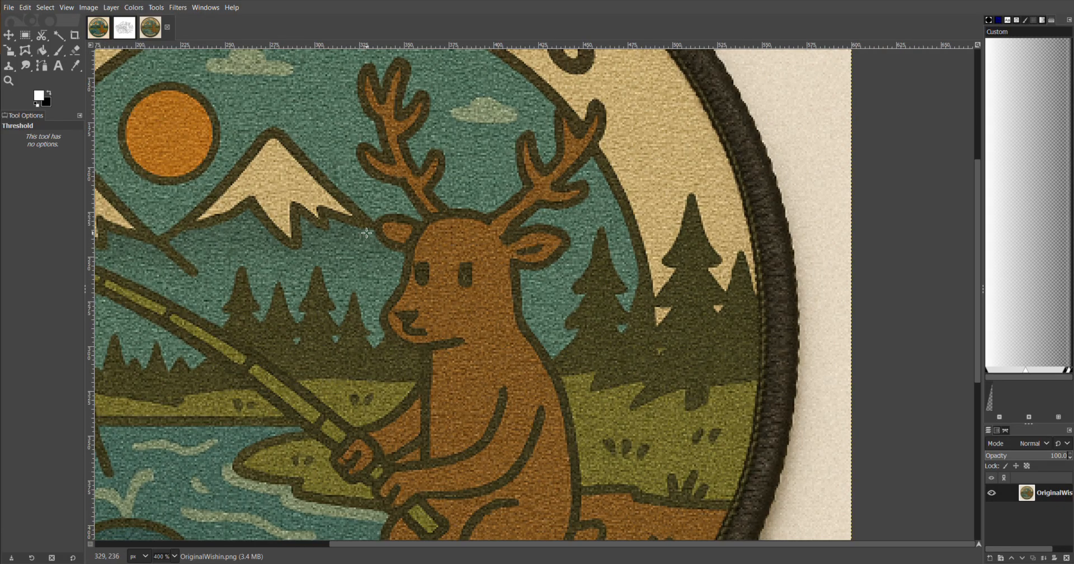
scroll(367, 232, down, 2)
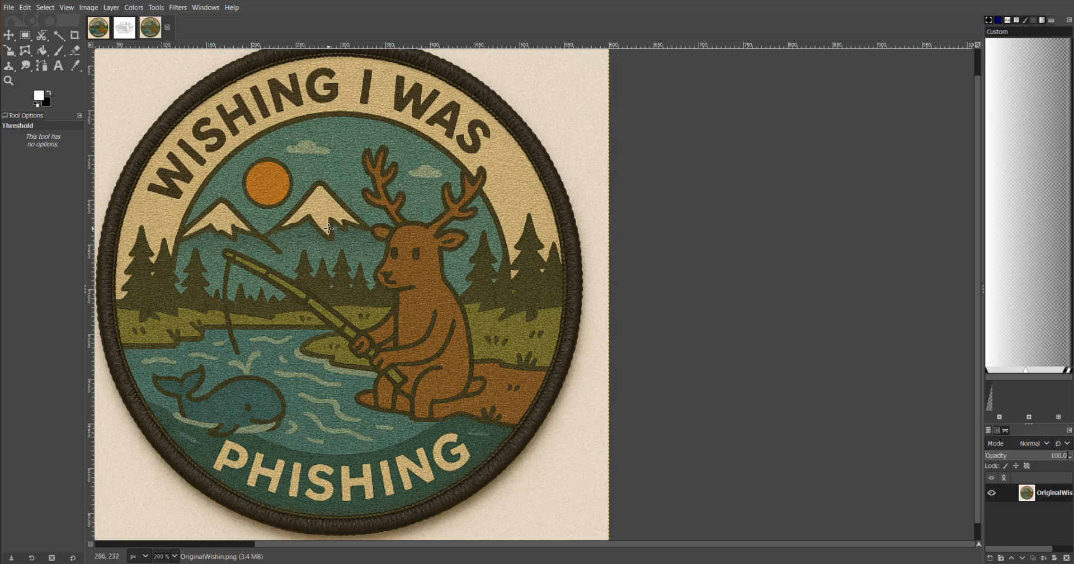
drag(285, 219, 525, 239)
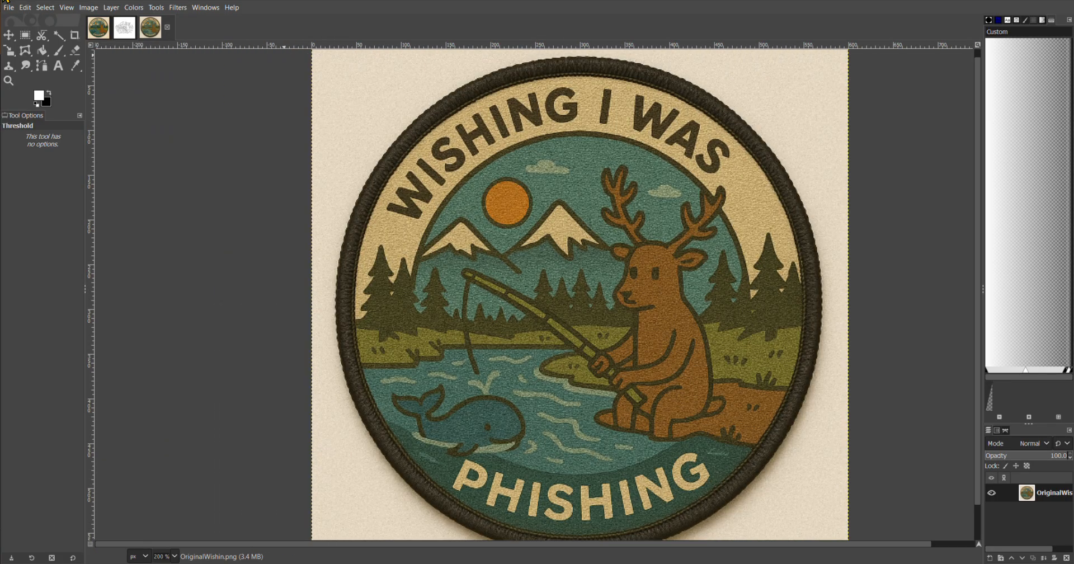
click(129, 9)
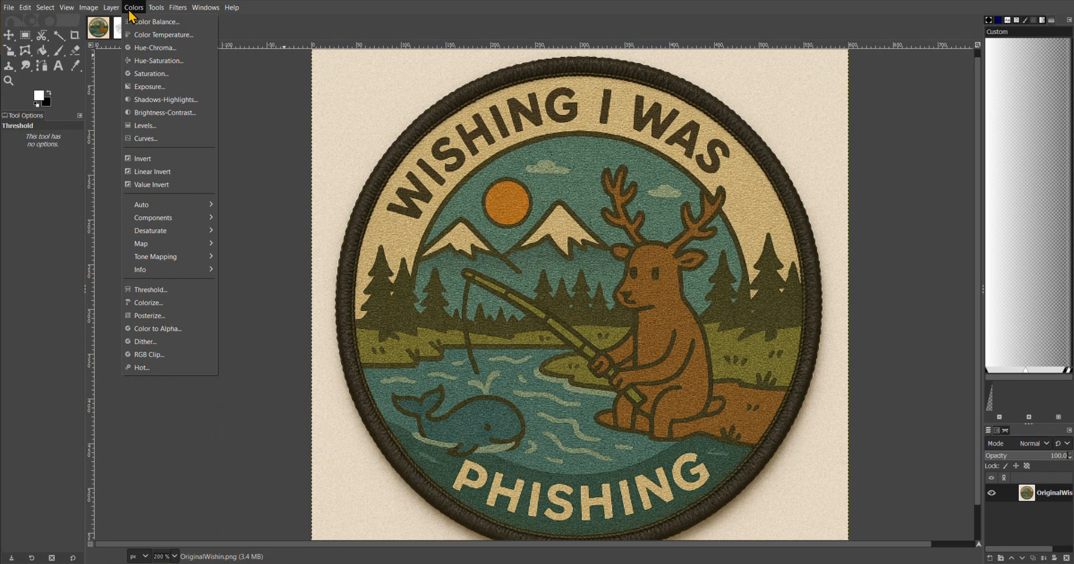
click(167, 290)
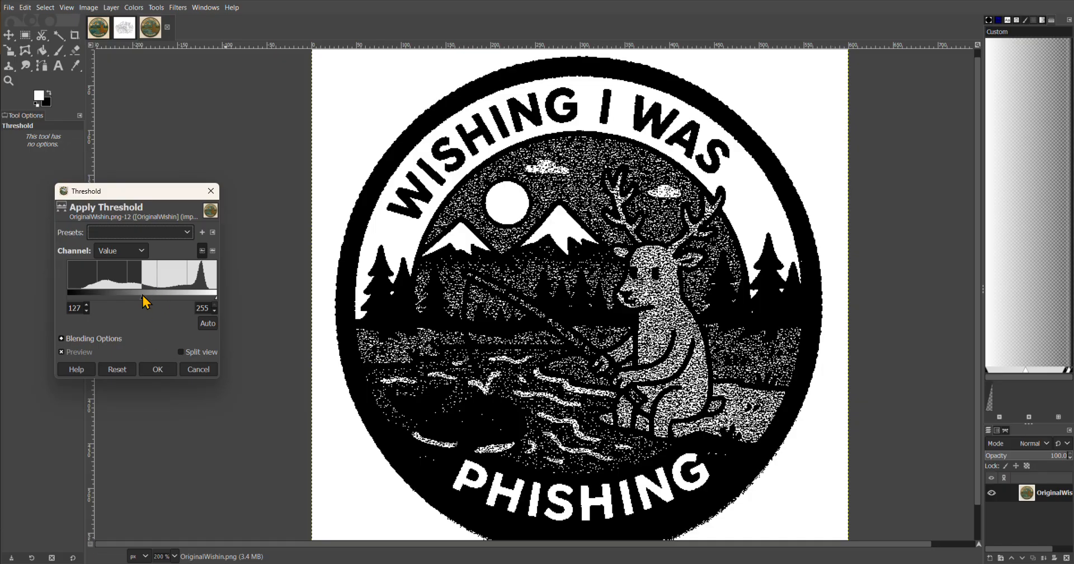
mouse_move(143, 300)
mouse_down()
mouse_move(109, 301)
mouse_move(141, 298)
mouse_move(111, 297)
mouse_move(126, 297)
mouse_up()
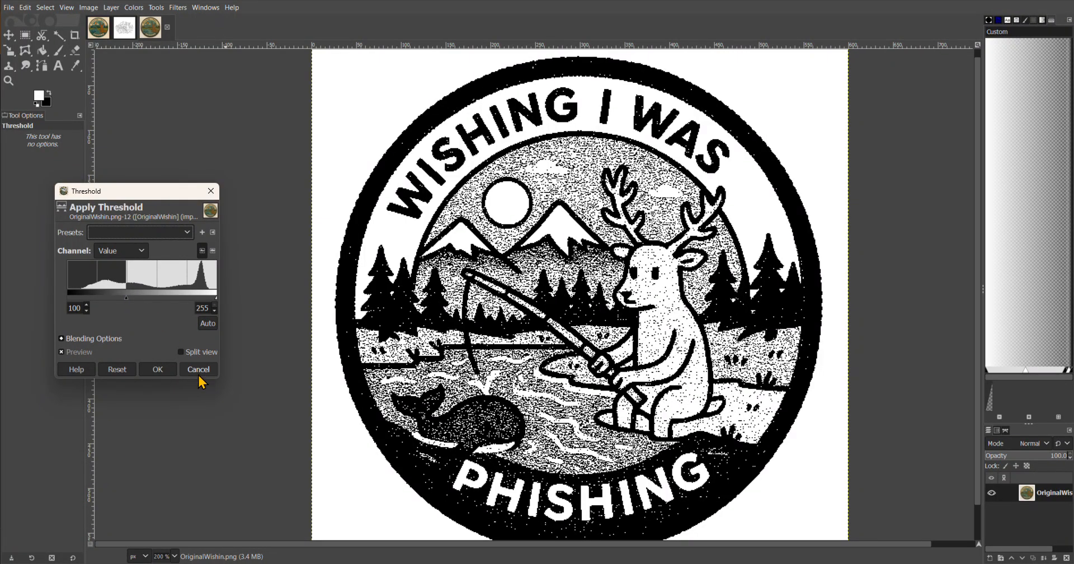
click(198, 370)
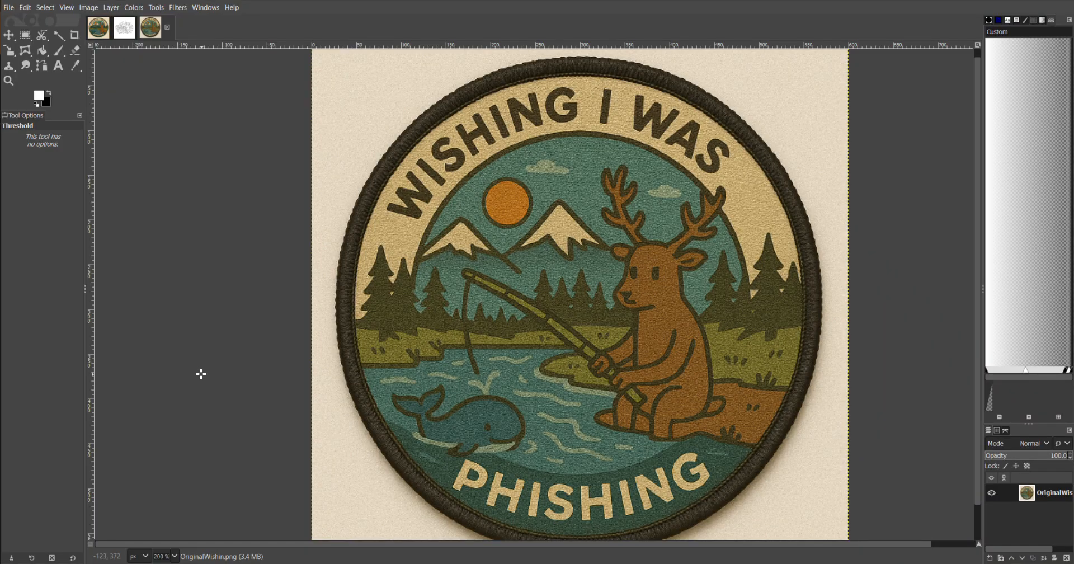
Switch to the browser and review the ChatGPT conversation's generated versions of the patch image
key(alt+Tab)
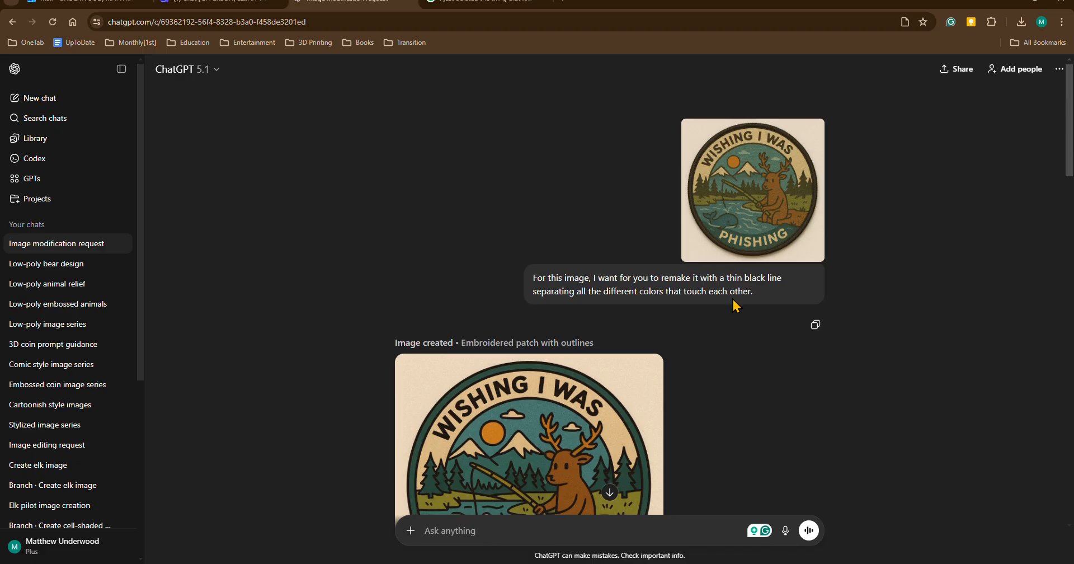
scroll(733, 305, down, 2)
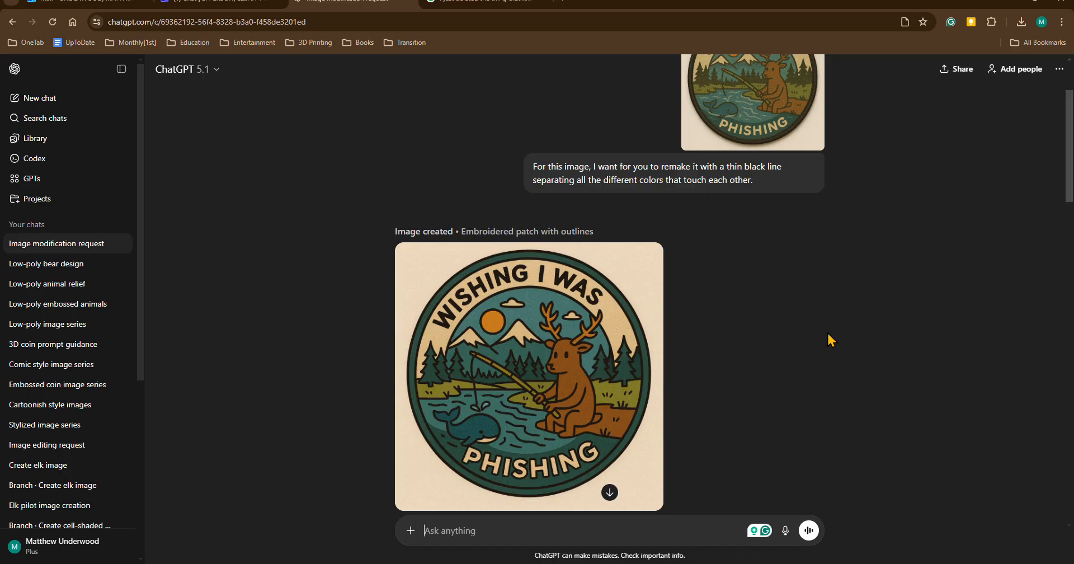
scroll(828, 334, up, 1)
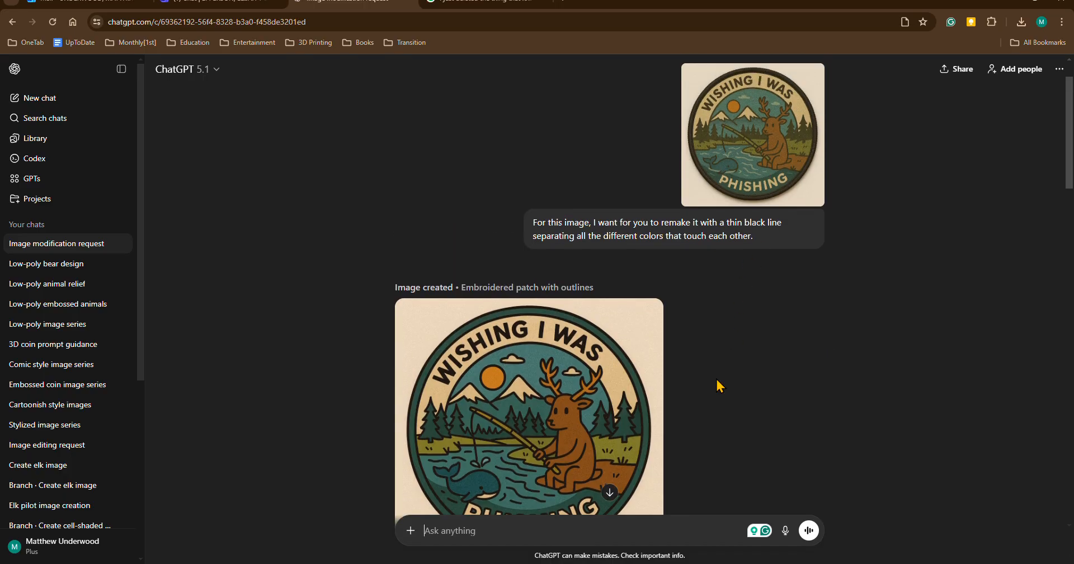
scroll(791, 385, down, 3)
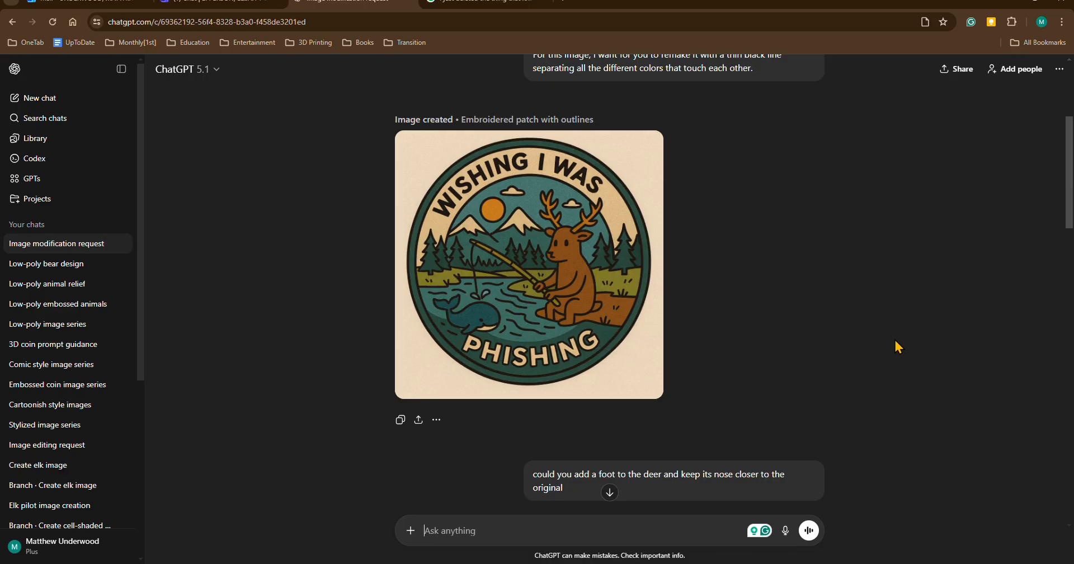
scroll(828, 348, up, 4)
scroll(898, 347, down, 4)
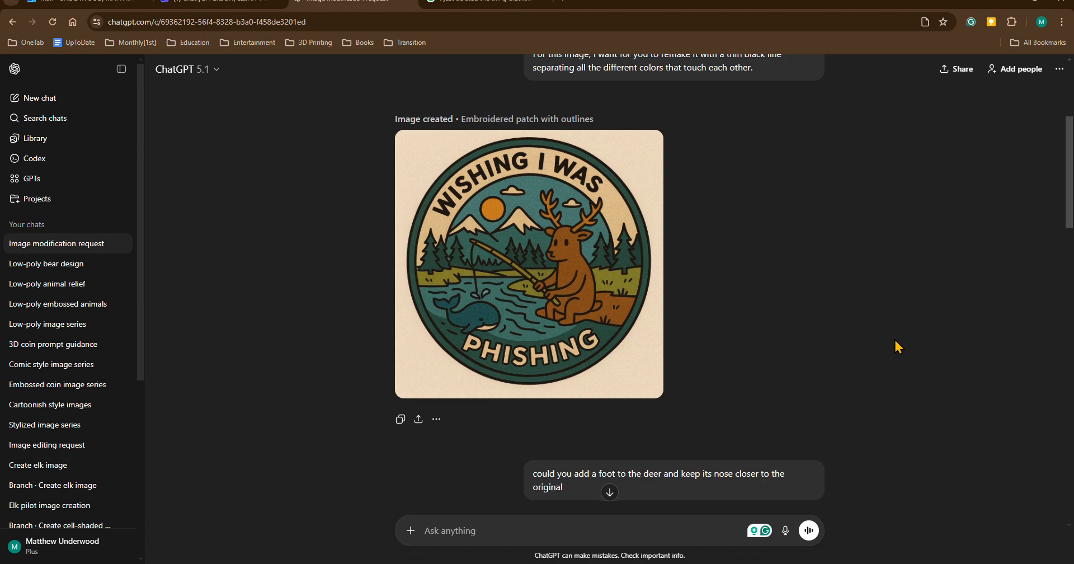
scroll(895, 341, down, 3)
scroll(894, 348, down, 2)
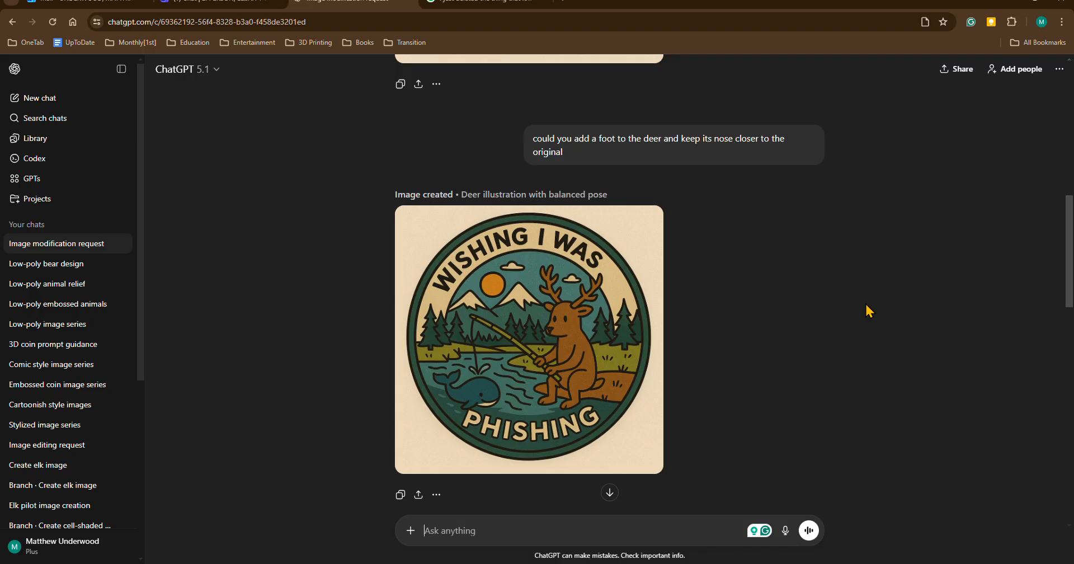
scroll(869, 311, down, 5)
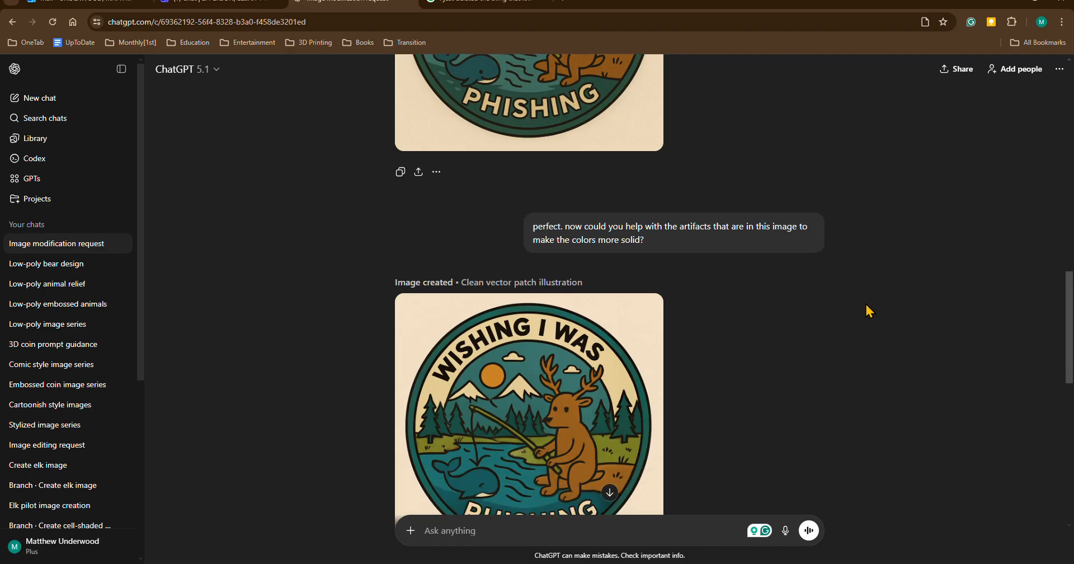
scroll(869, 311, down, 1)
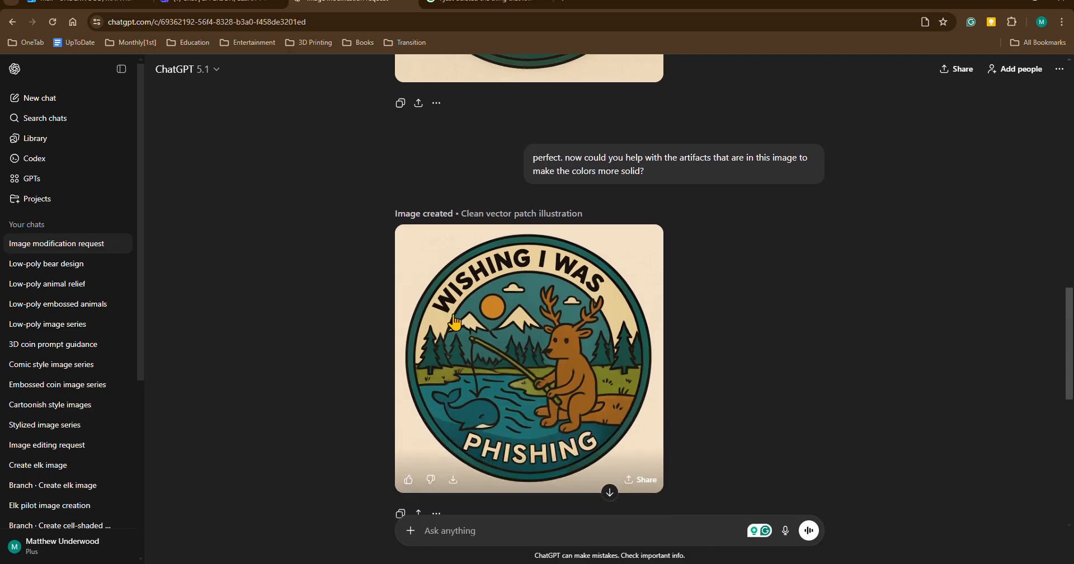
scroll(774, 321, down, 4)
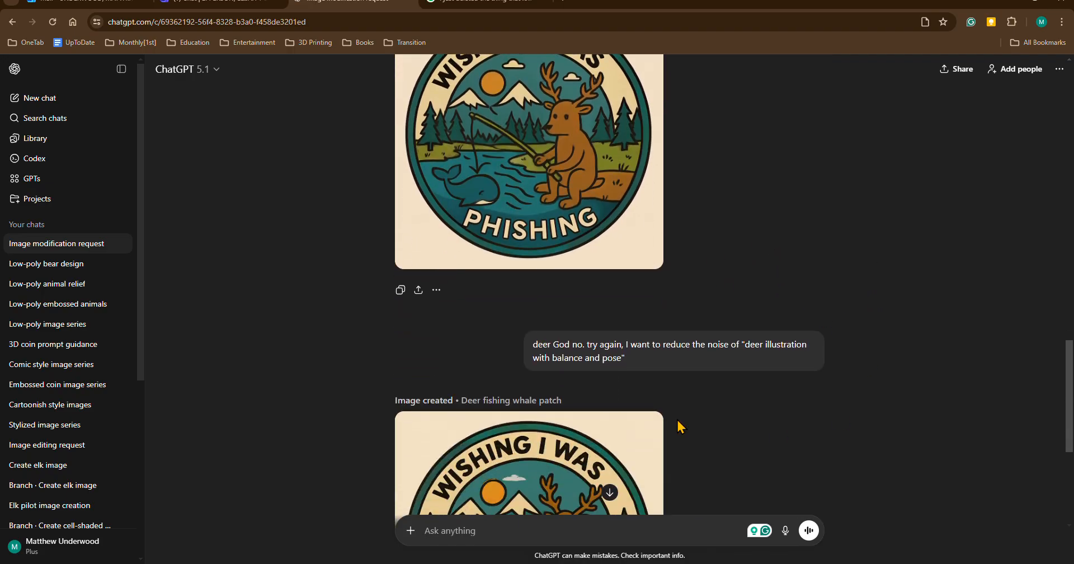
scroll(897, 411, down, 2)
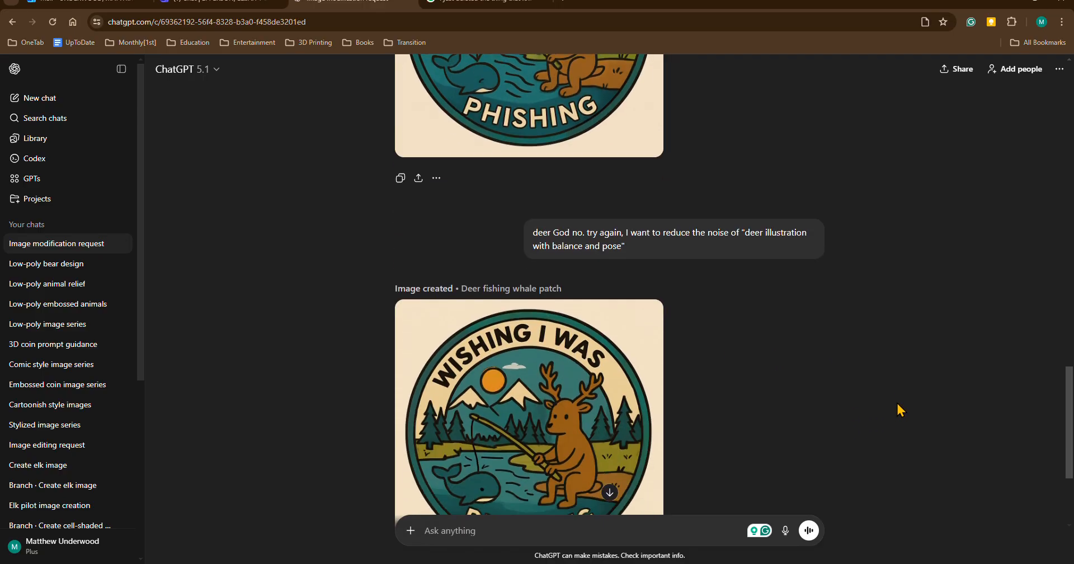
scroll(899, 410, down, 2)
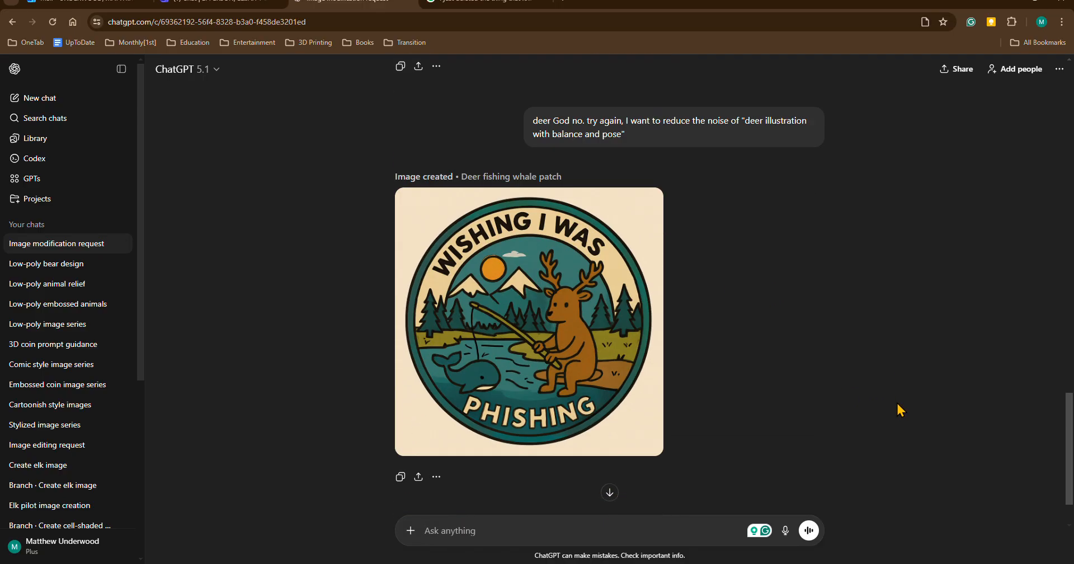
scroll(895, 405, up, 10)
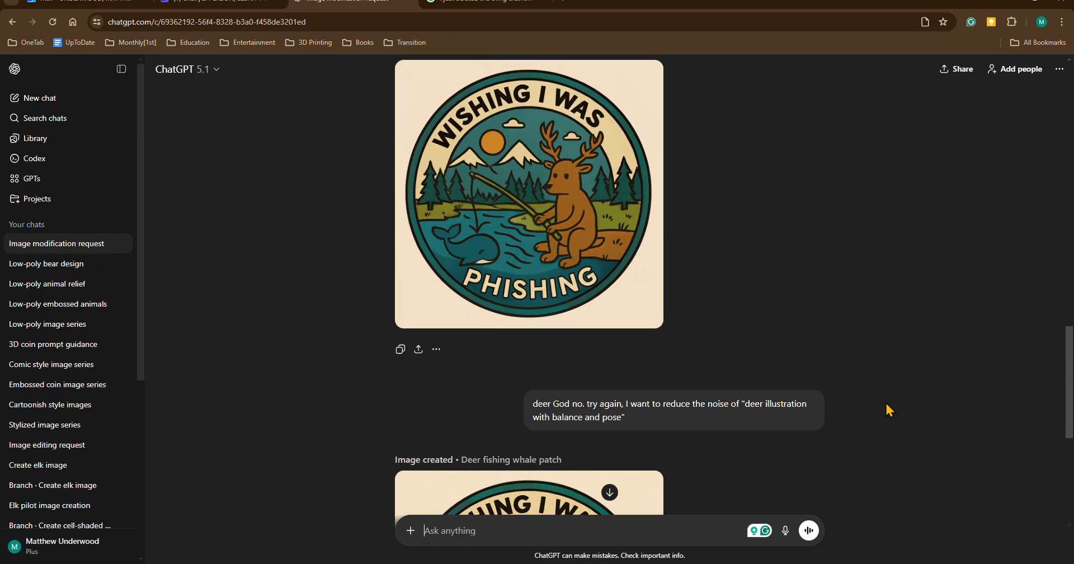
scroll(886, 405, up, 1)
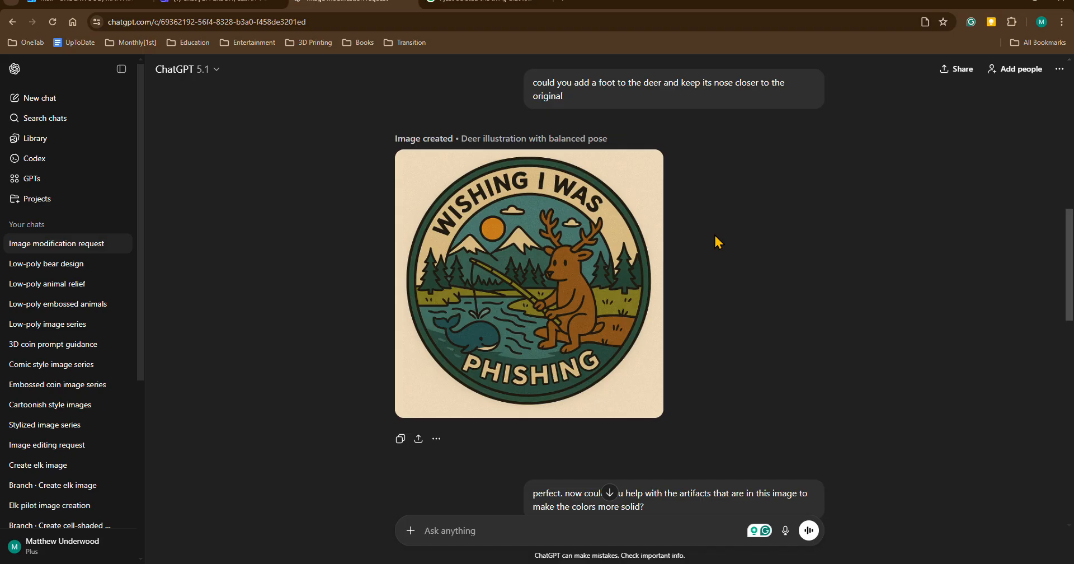
Return to GIMP, switch to the WishinIWasPhishin.png image and open Threshold with the low value set to 48
click(662, 563)
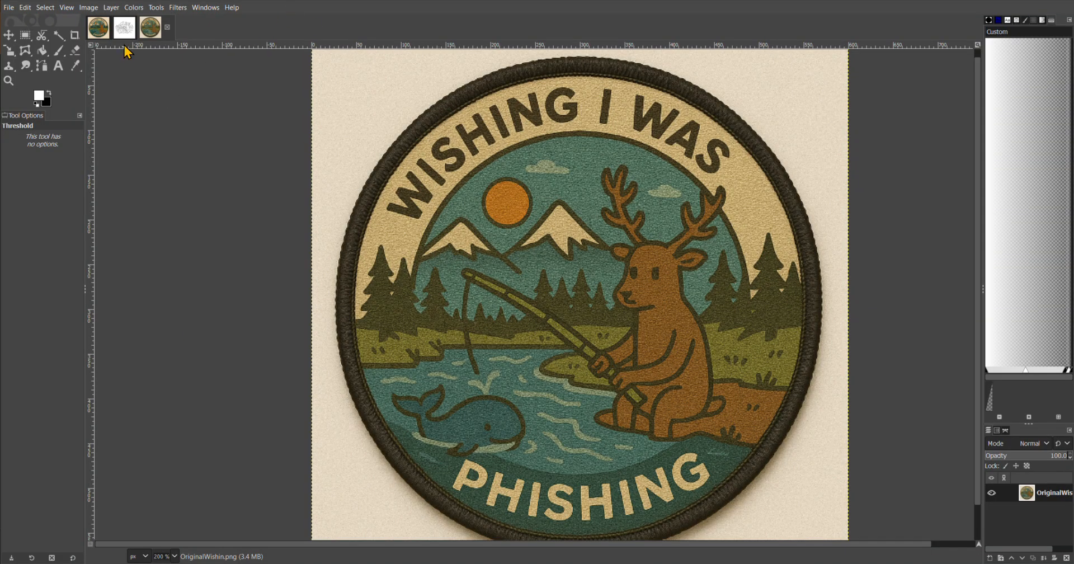
click(98, 32)
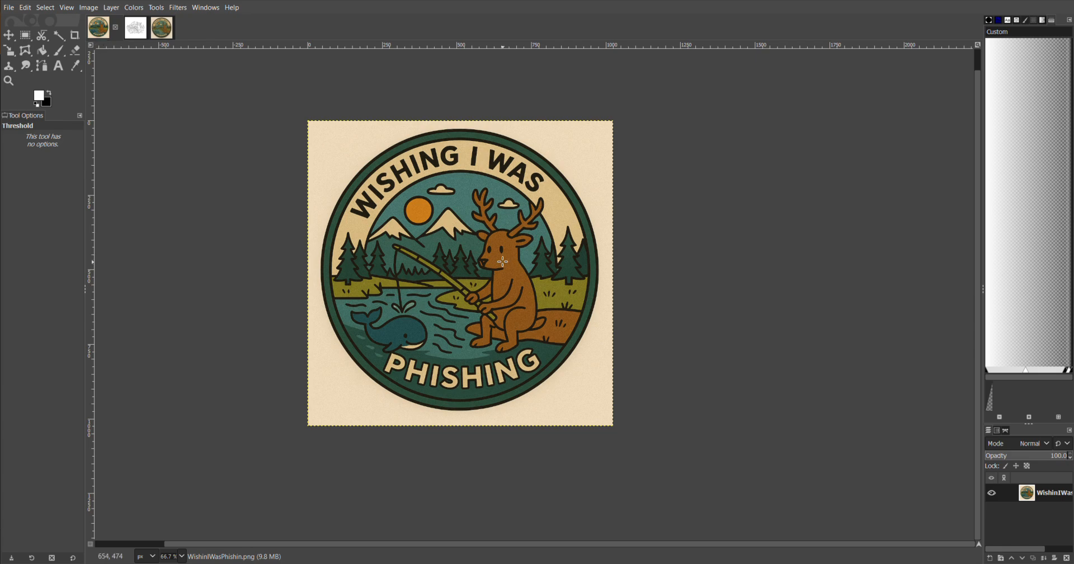
scroll(277, 257, up, 1)
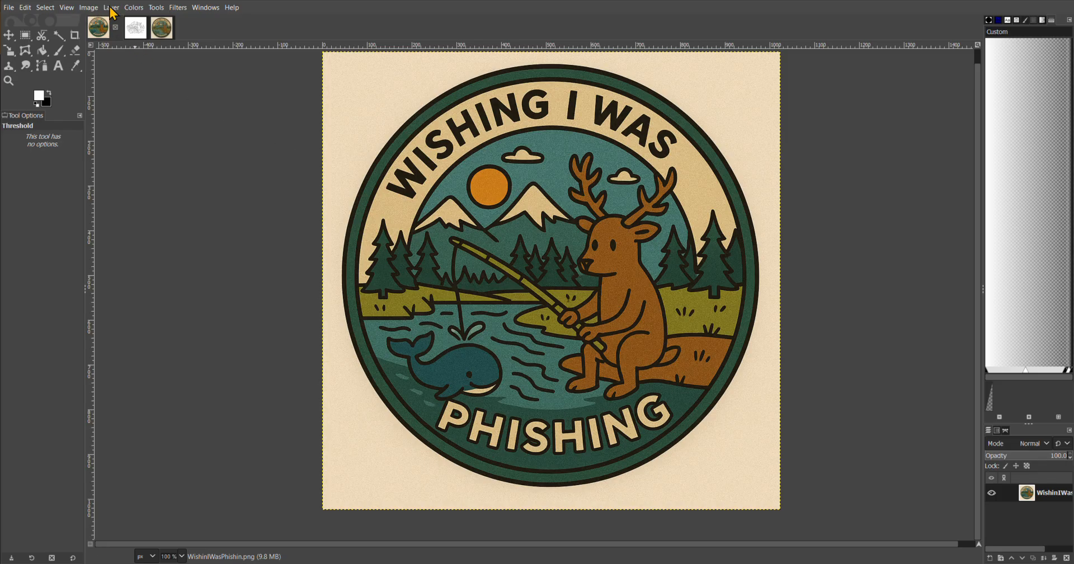
click(134, 7)
click(161, 288)
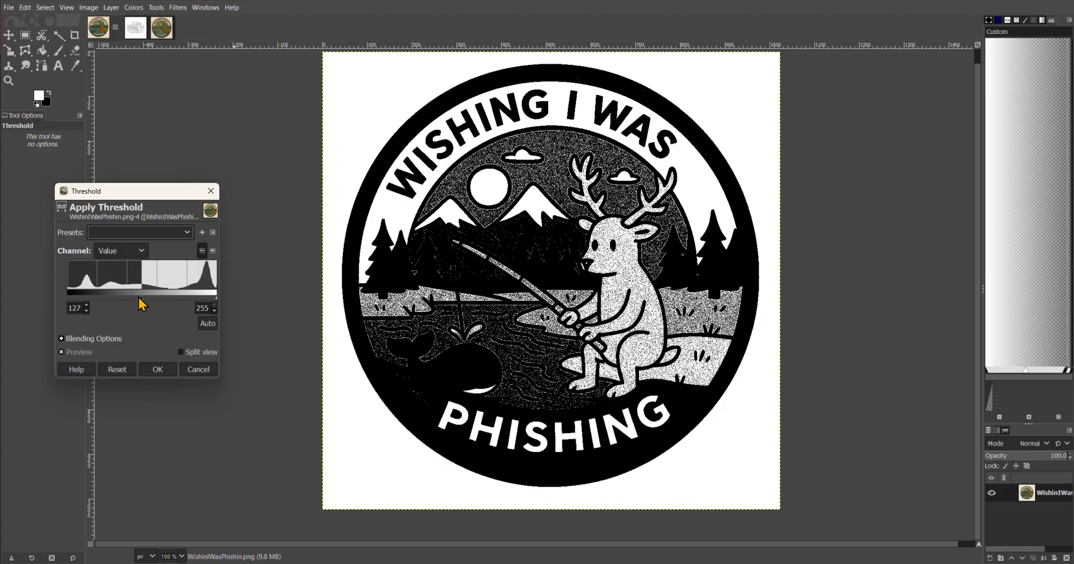
drag(142, 301, 108, 300)
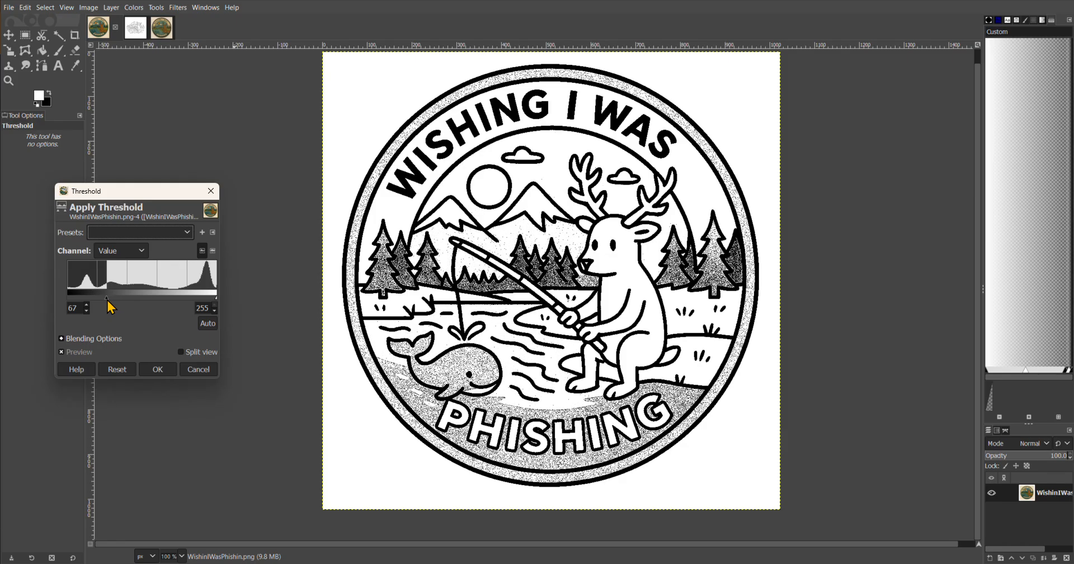
drag(107, 300, 97, 300)
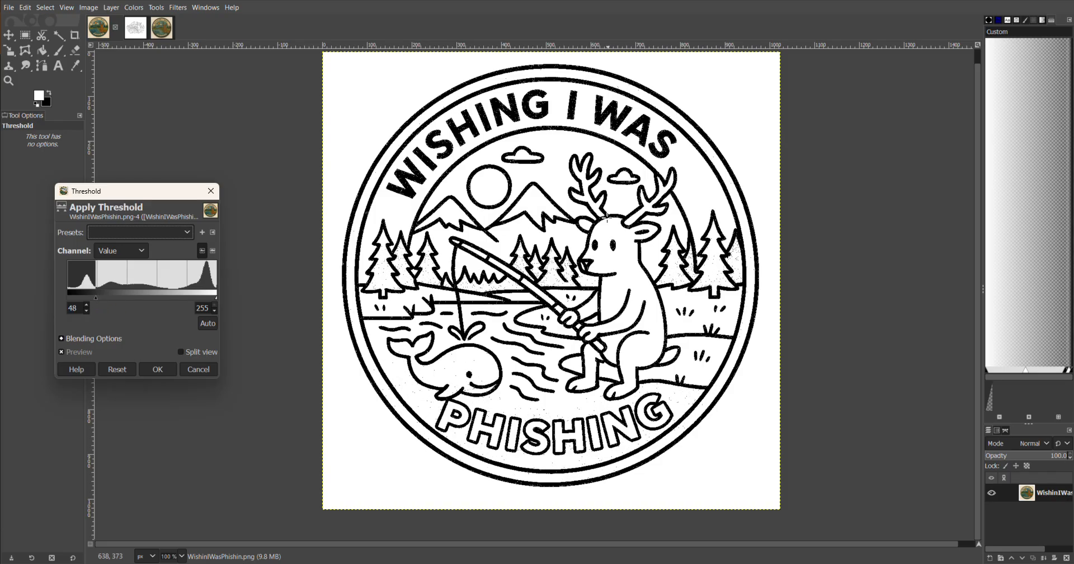
Raise the low threshold value to 65 and apply the Threshold to the image
scroll(617, 219, up, 4)
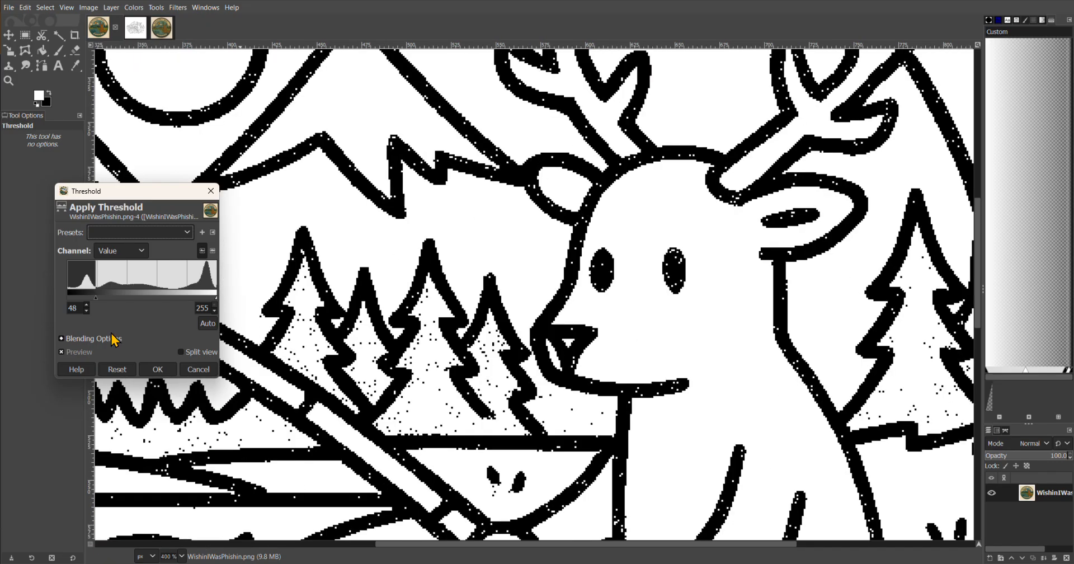
drag(96, 300, 105, 300)
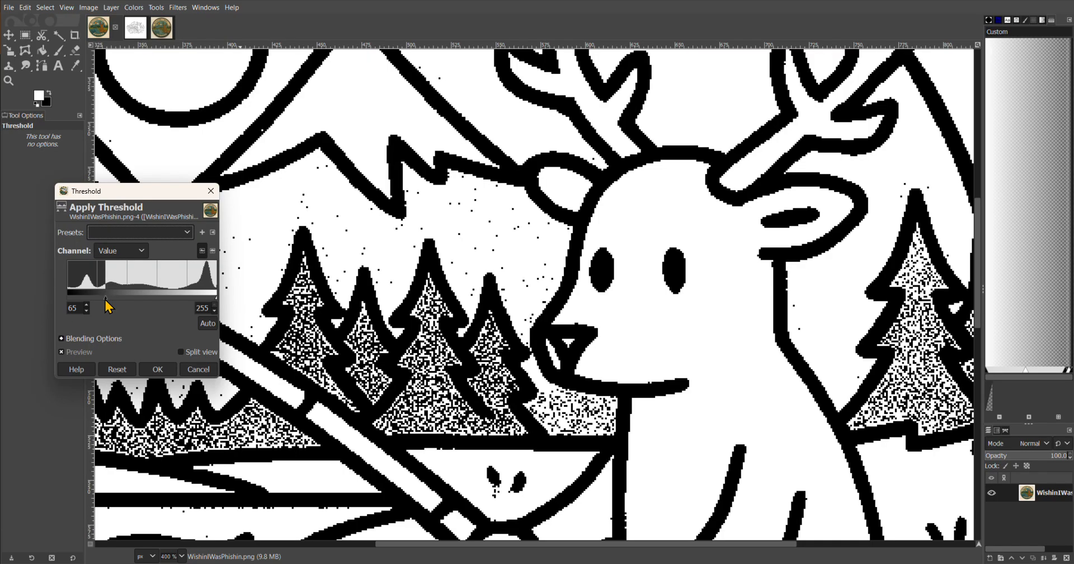
scroll(531, 241, down, 5)
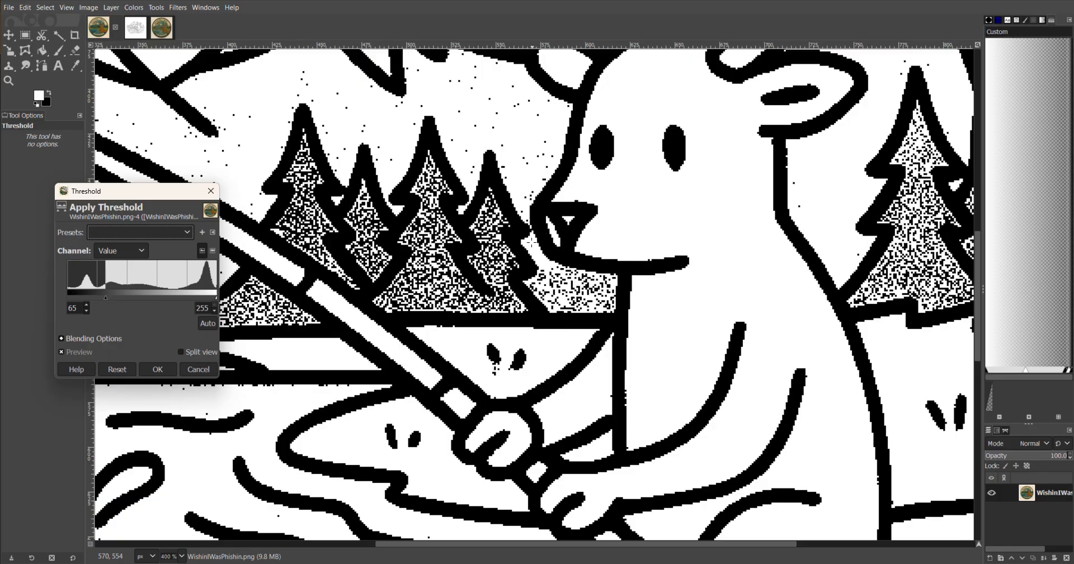
scroll(532, 242, up, 5)
scroll(531, 241, down, 5)
scroll(532, 241, down, 10)
scroll(531, 242, up, 5)
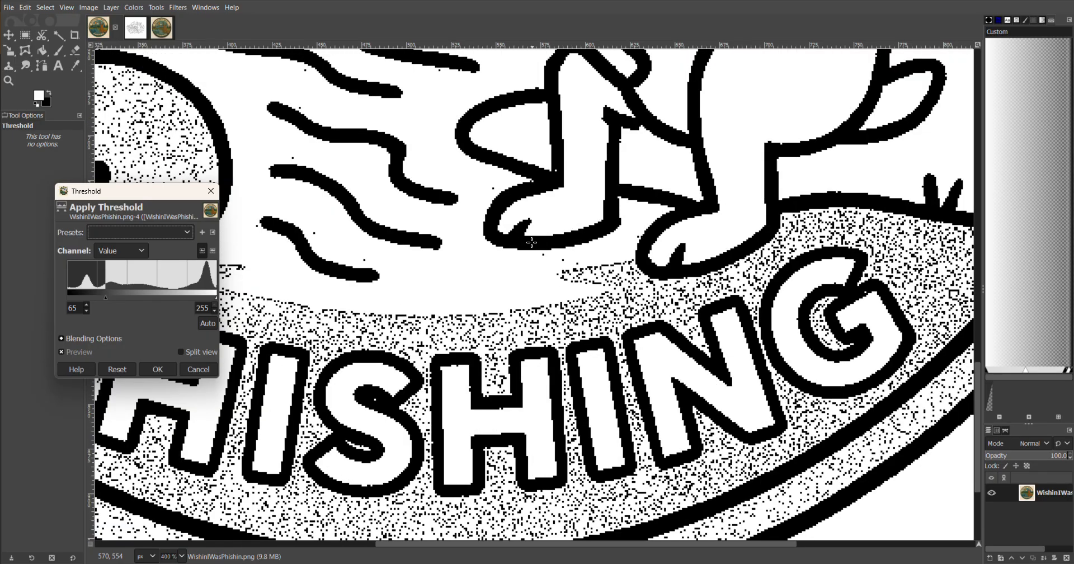
scroll(532, 242, up, 5)
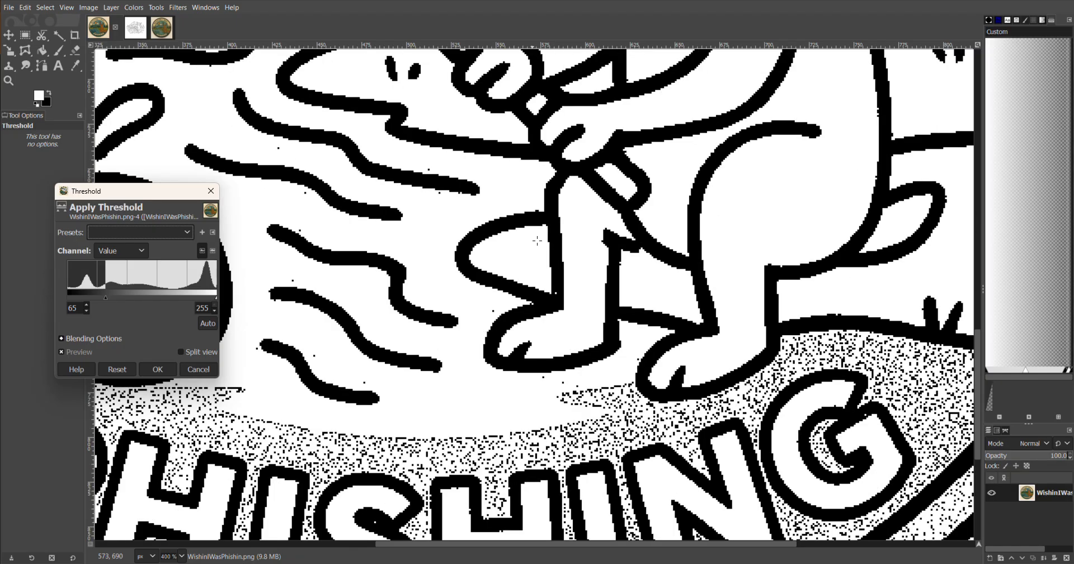
click(162, 371)
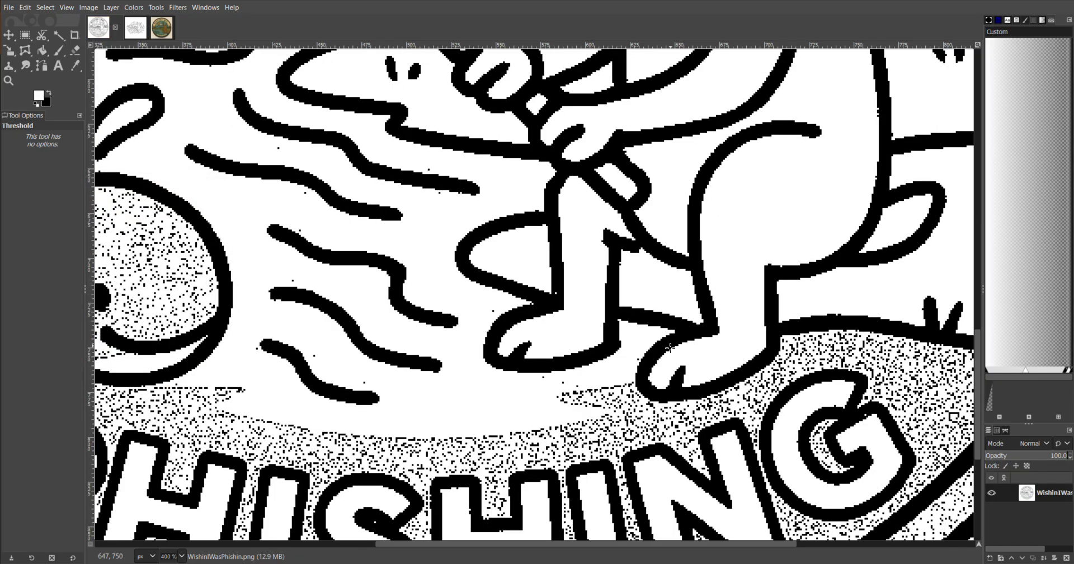
drag(345, 280, 606, 288)
drag(562, 260, 572, 329)
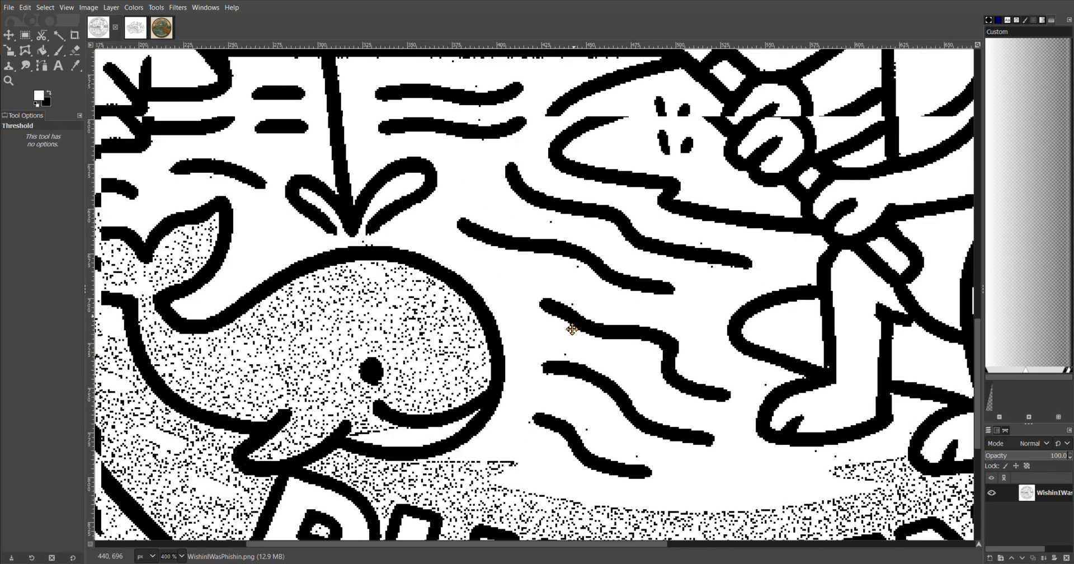
scroll(565, 308, up, 1)
scroll(582, 280, down, 3)
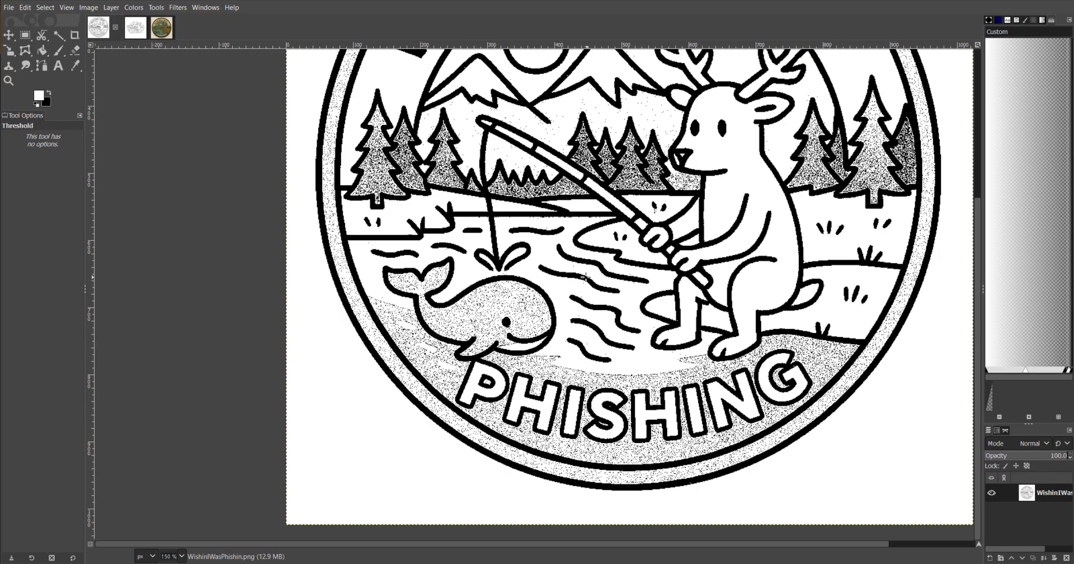
drag(547, 204, 555, 362)
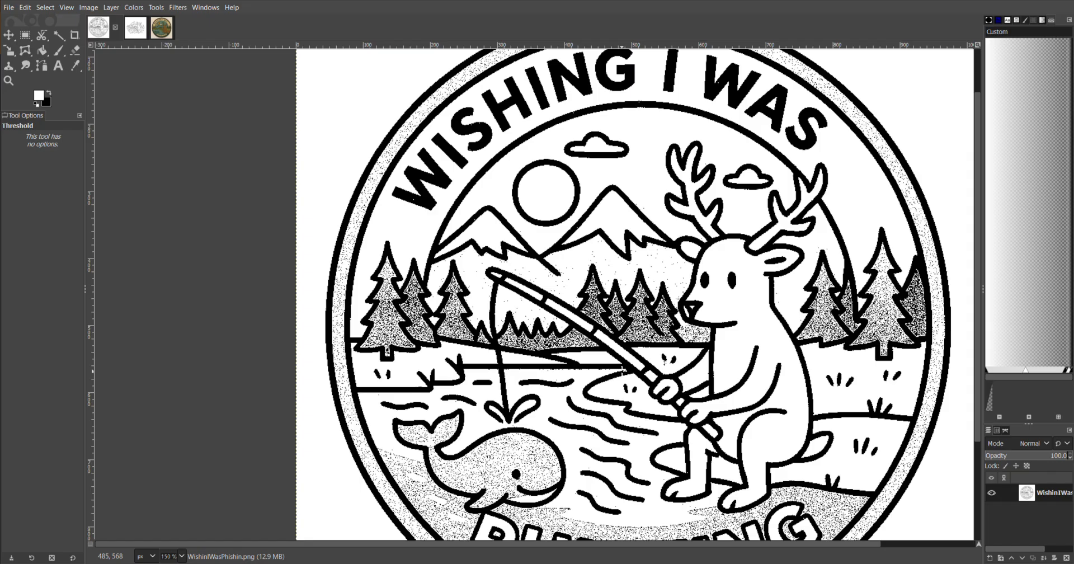
Select the Paintbrush tool with a hard brush, set its size to 8 and make white the foreground color
scroll(614, 336, up, 3)
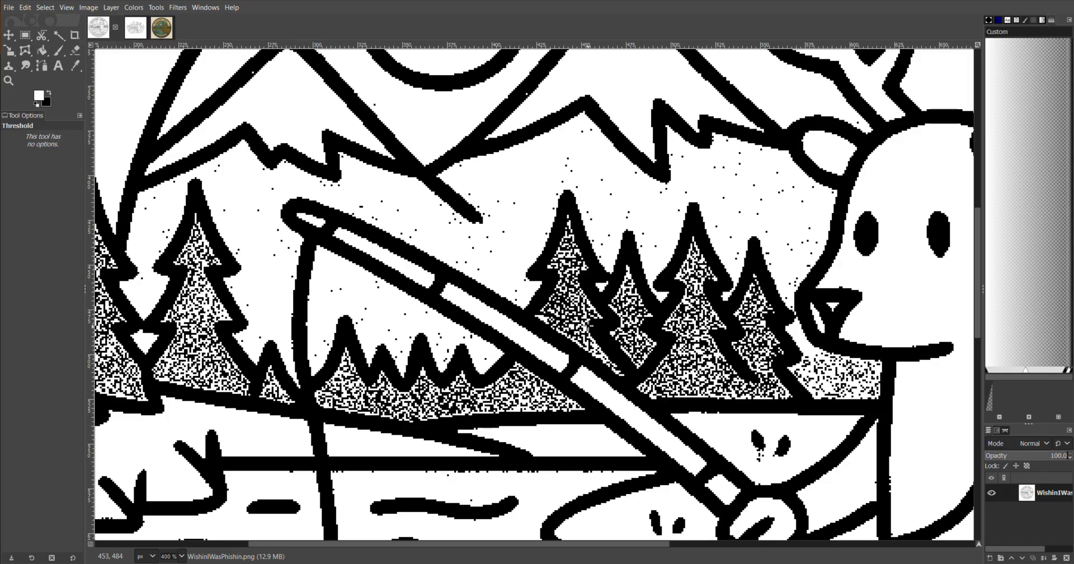
scroll(263, 347, left, 4)
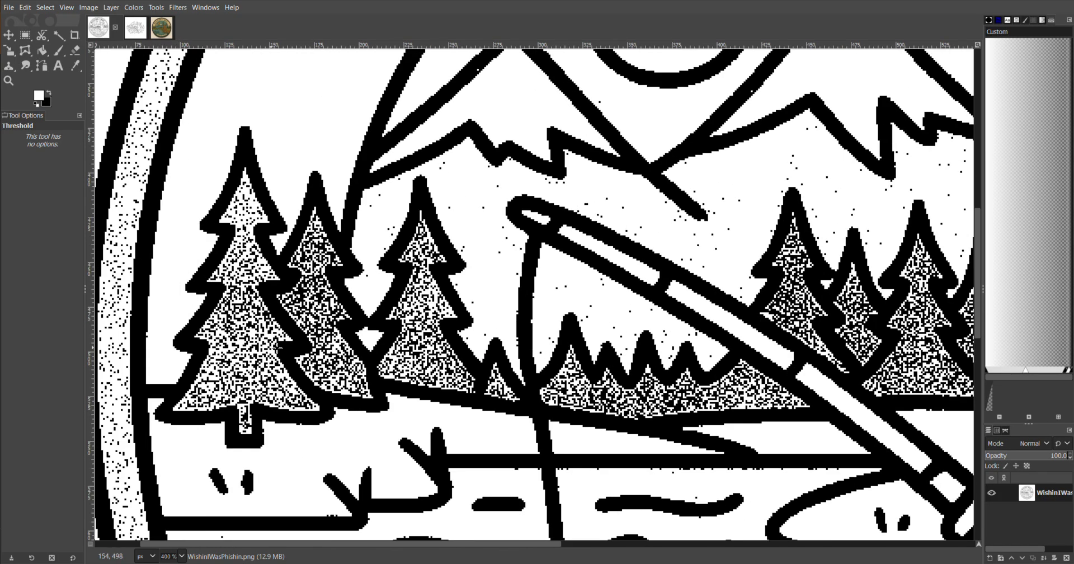
scroll(363, 360, left, 1)
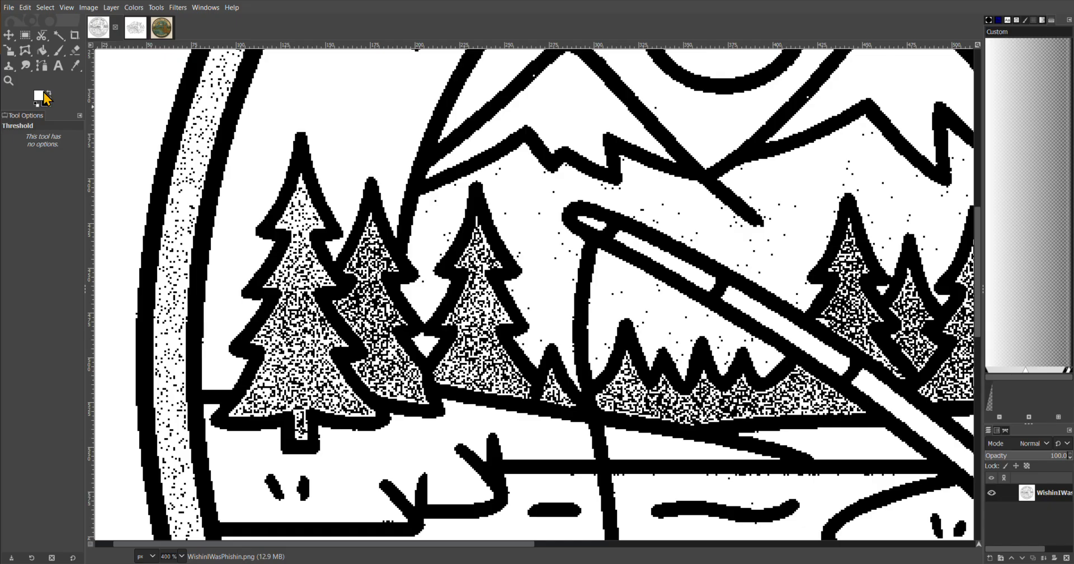
click(59, 55)
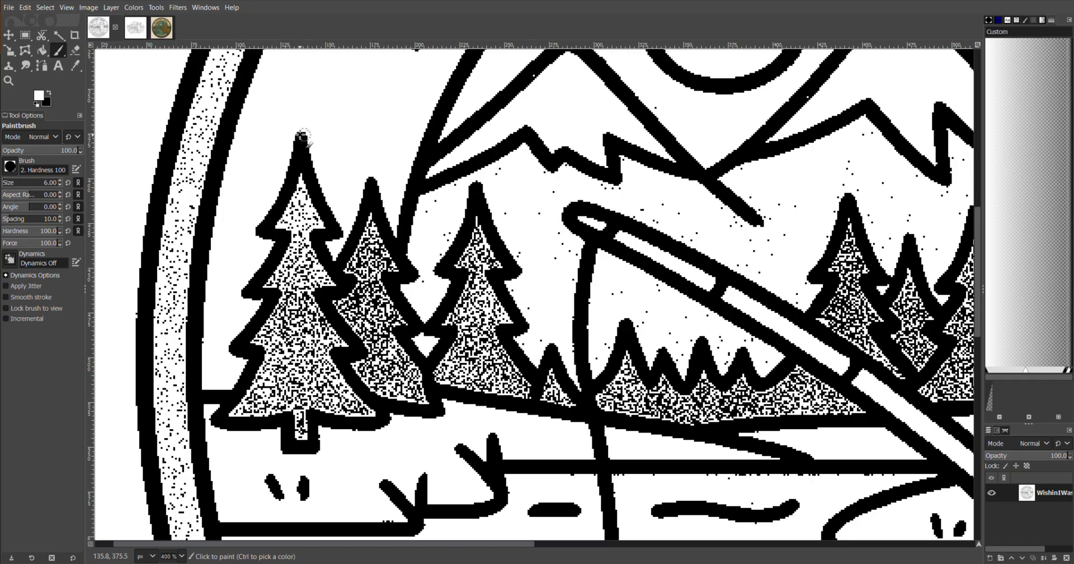
click(51, 95)
click(51, 95)
click(51, 95)
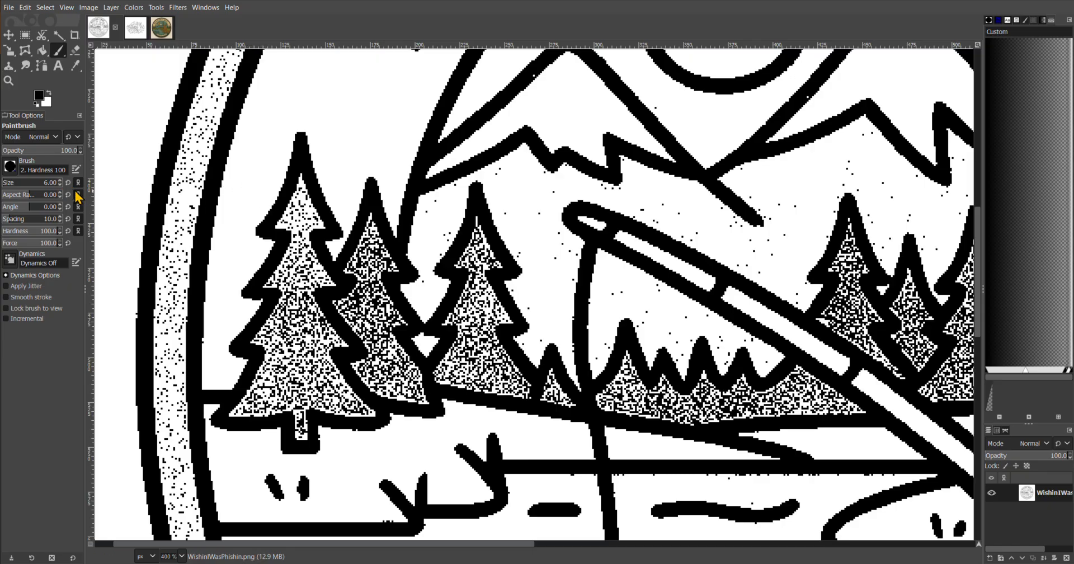
click(60, 181)
click(60, 180)
click(60, 180)
scroll(62, 187, down, 3)
scroll(62, 188, down, 3)
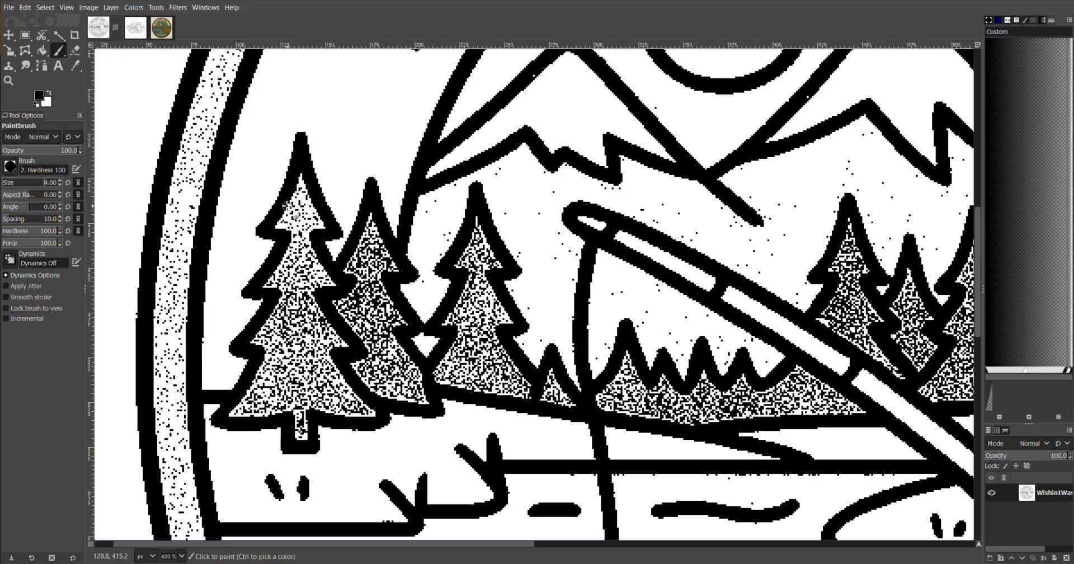
scroll(287, 218, up, 4)
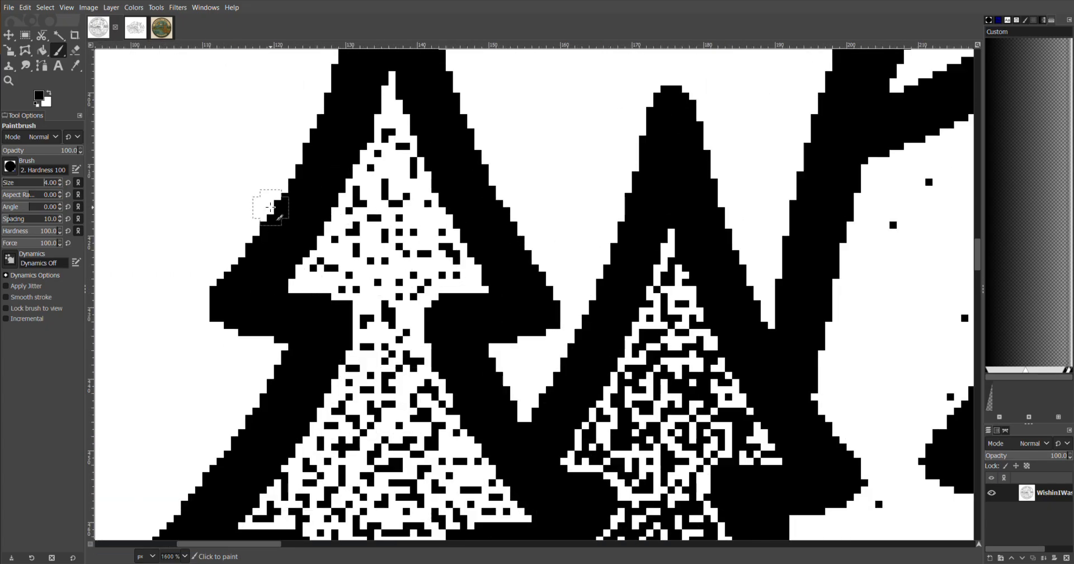
click(49, 94)
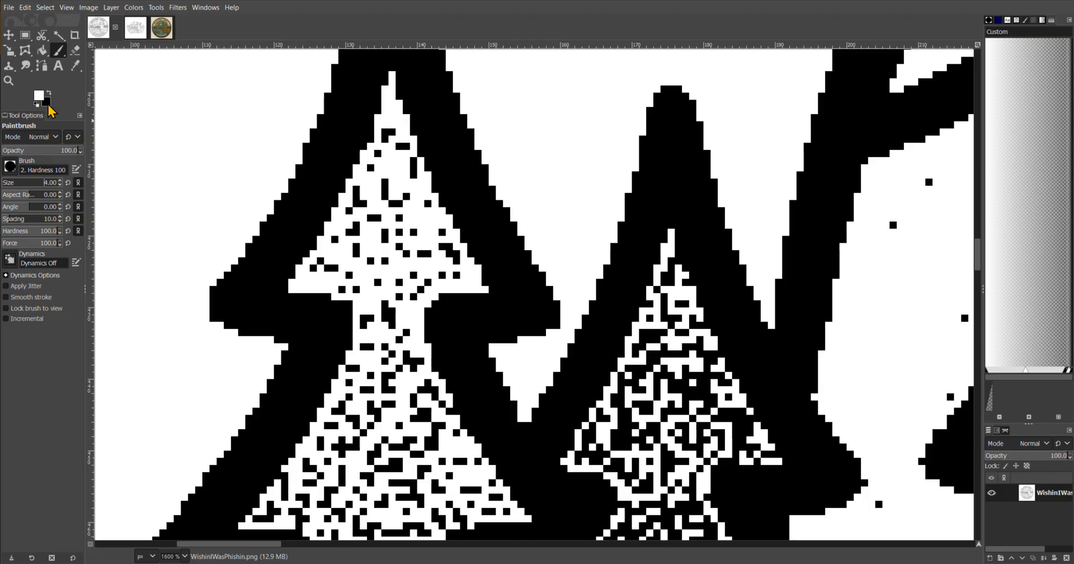
Paint white over the speckled stippling inside the leftmost pine tree to clear its interior
mouse_move(386, 146)
mouse_down()
mouse_move(325, 261)
mouse_move(379, 295)
mouse_move(373, 376)
mouse_move(353, 405)
mouse_move(370, 364)
mouse_up()
scroll(369, 364, down, 5)
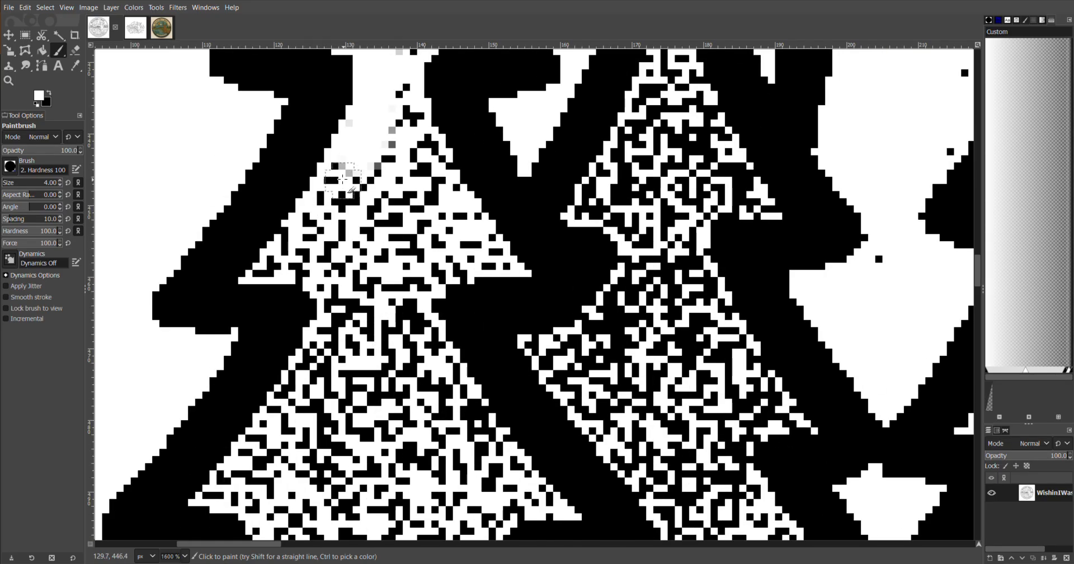
mouse_move(342, 179)
mouse_down()
mouse_move(311, 233)
mouse_move(272, 267)
mouse_move(318, 261)
mouse_move(339, 300)
mouse_move(310, 379)
mouse_move(221, 491)
mouse_move(245, 491)
mouse_up()
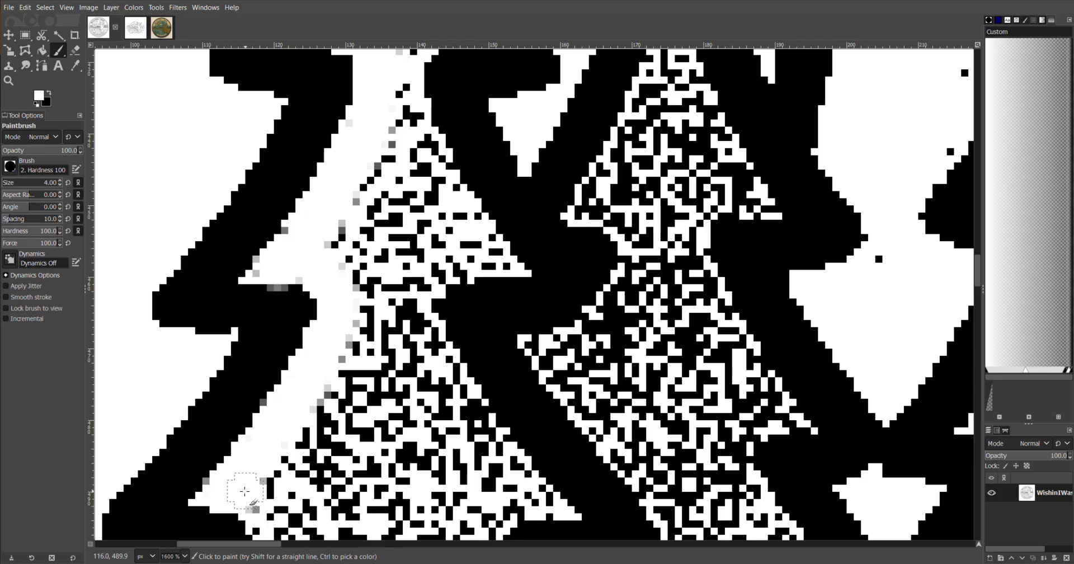
scroll(245, 491, down, 5)
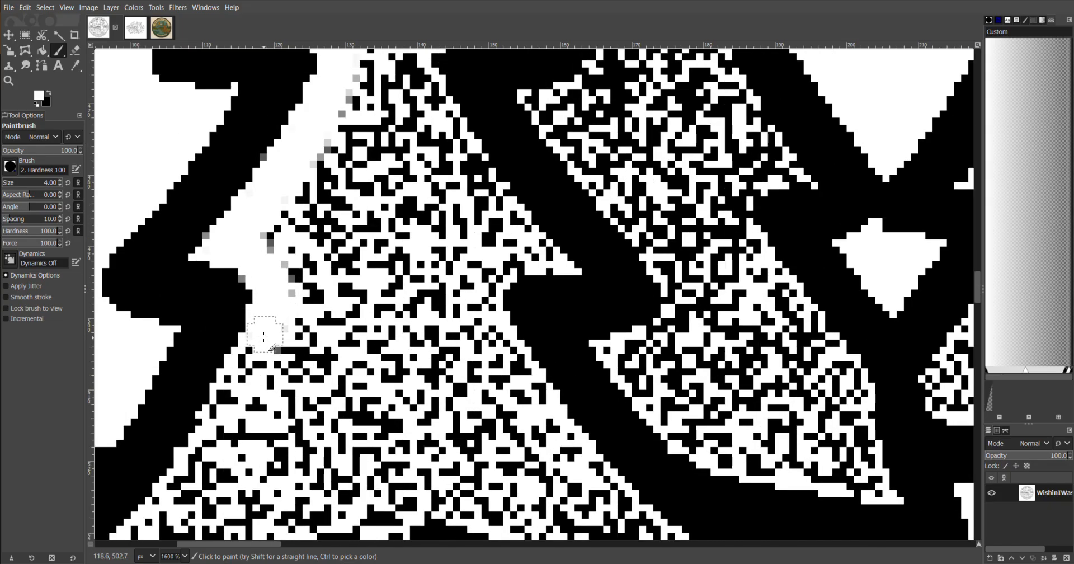
drag(263, 337, 218, 445)
scroll(338, 341, down, 5)
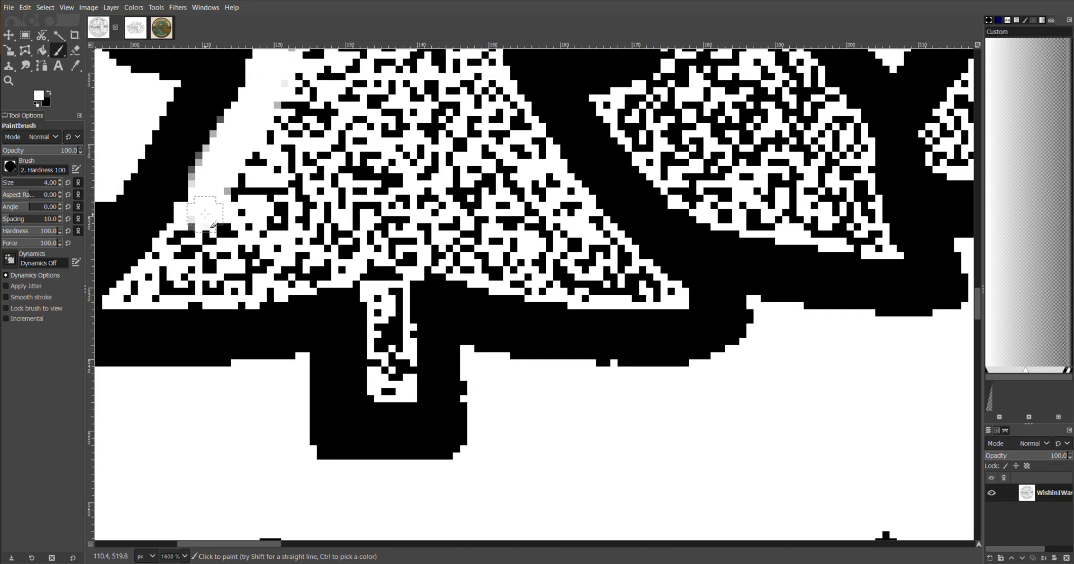
mouse_move(204, 214)
mouse_down()
mouse_move(153, 291)
mouse_move(240, 287)
mouse_move(339, 259)
mouse_move(385, 277)
mouse_move(391, 380)
mouse_move(383, 369)
mouse_move(398, 333)
mouse_move(407, 364)
mouse_move(409, 265)
mouse_move(460, 260)
mouse_move(650, 290)
mouse_move(576, 224)
mouse_move(487, 101)
mouse_move(543, 153)
mouse_up()
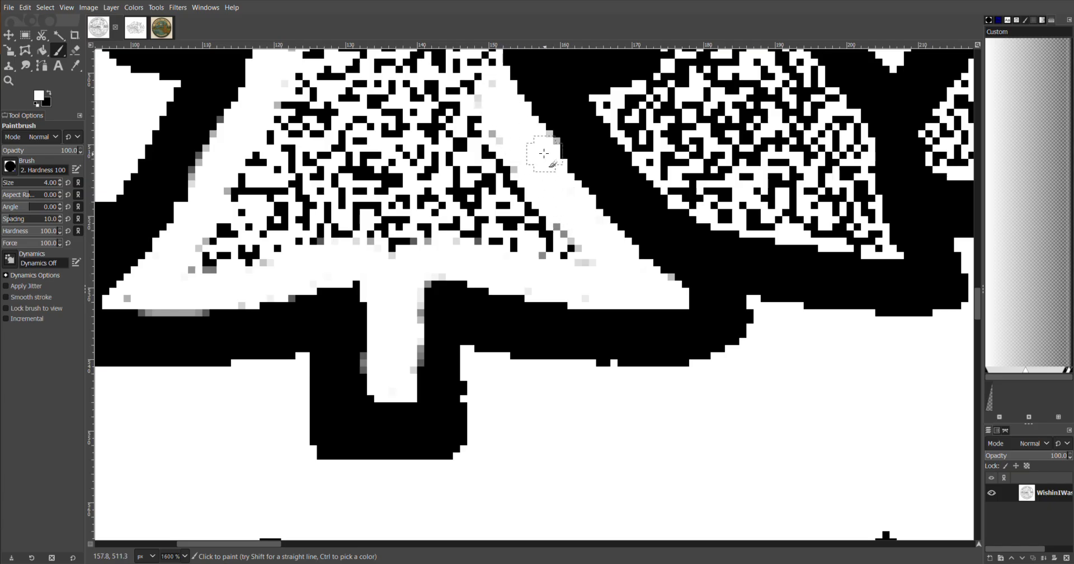
scroll(544, 152, up, 5)
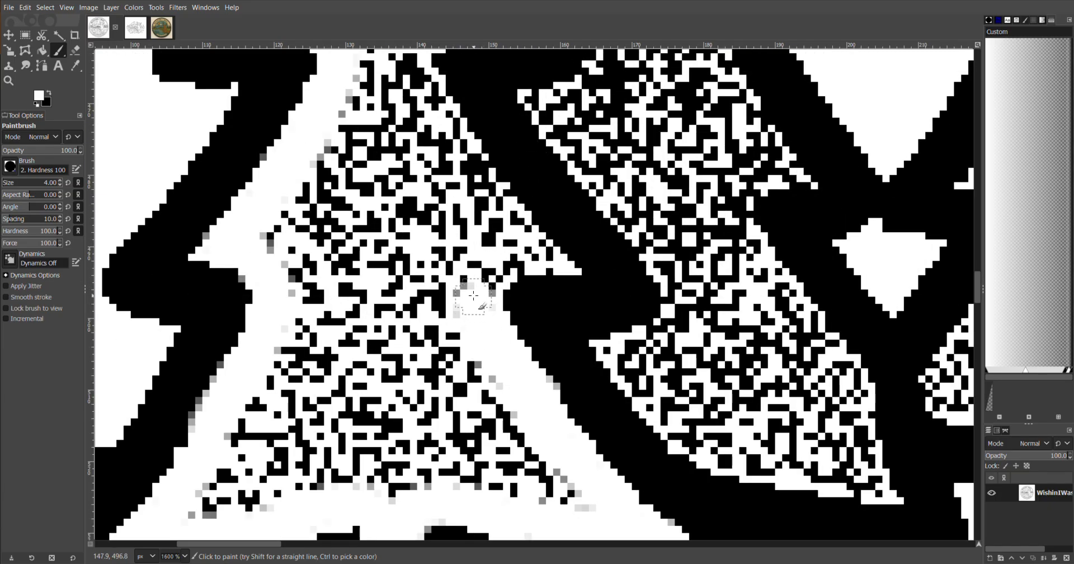
mouse_move(473, 295)
mouse_down()
mouse_move(479, 268)
mouse_move(543, 260)
mouse_move(492, 206)
mouse_move(432, 114)
mouse_move(508, 217)
mouse_up()
scroll(490, 187, up, 7)
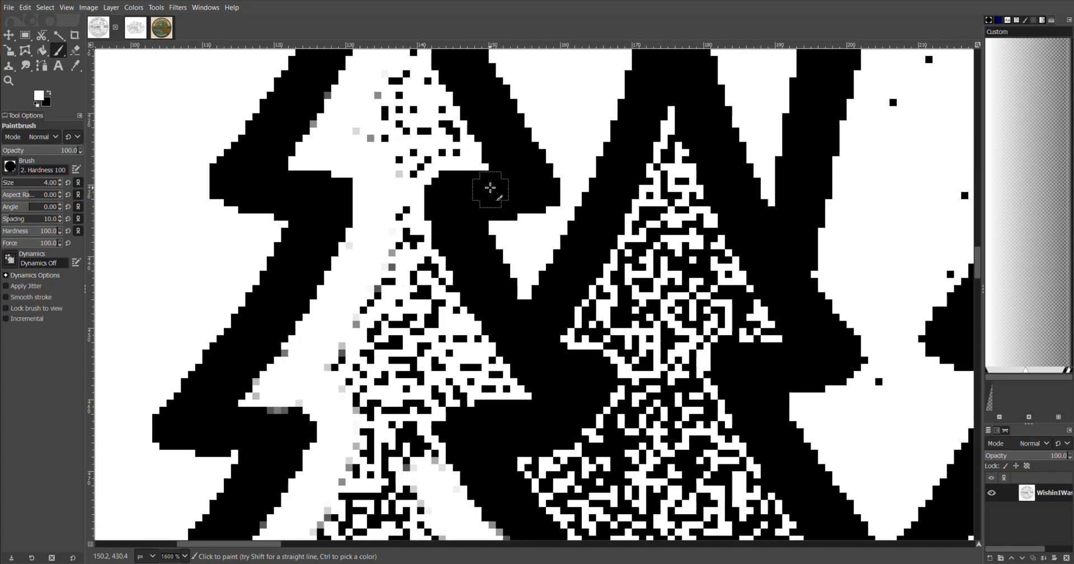
scroll(490, 187, down, 2)
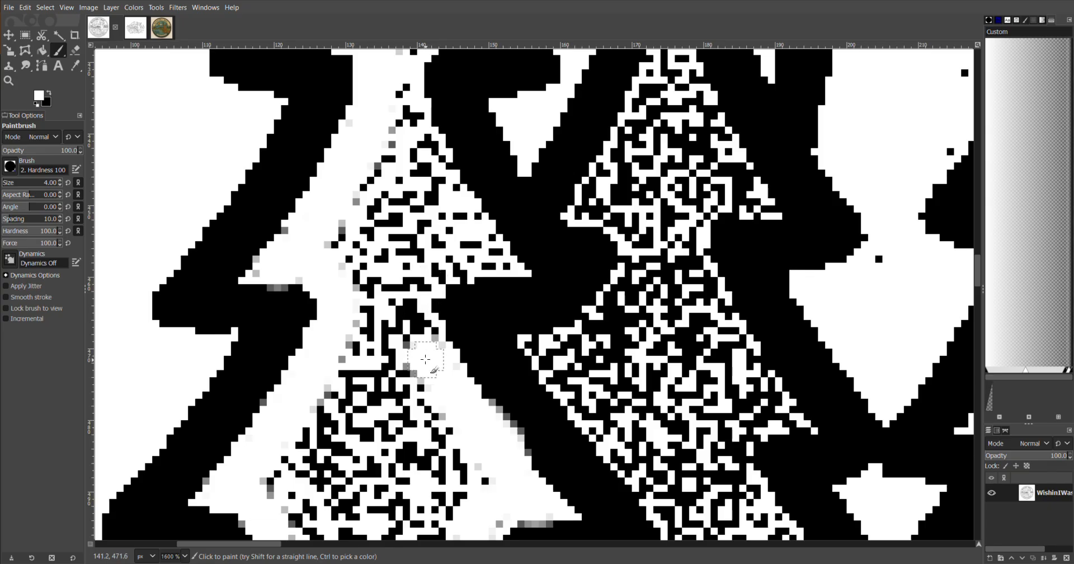
mouse_move(425, 359)
mouse_down()
mouse_move(411, 320)
mouse_move(416, 290)
mouse_move(451, 260)
mouse_move(491, 263)
mouse_move(411, 116)
mouse_move(456, 170)
mouse_up()
scroll(456, 170, up, 4)
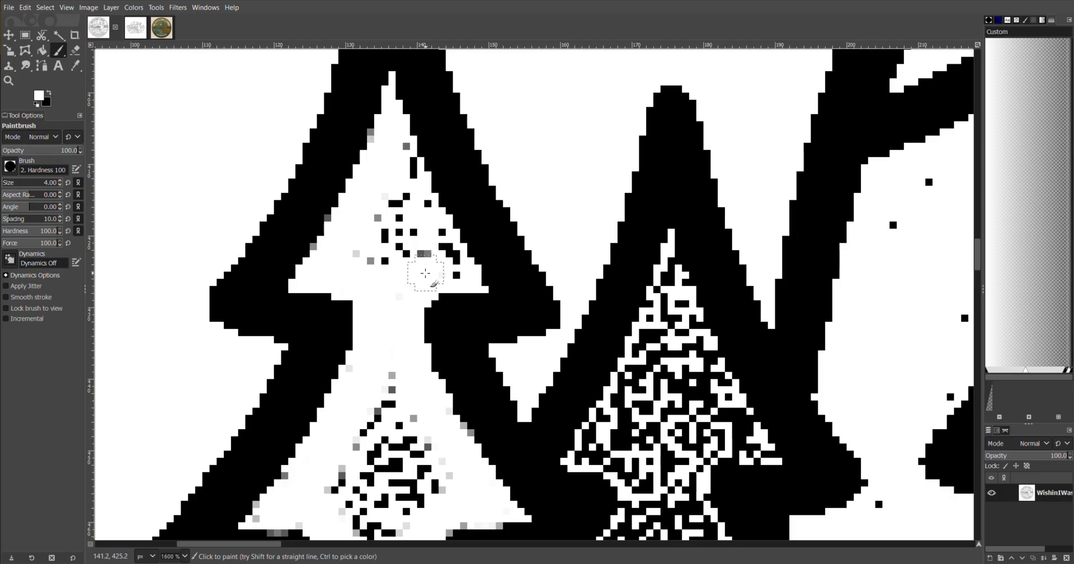
mouse_move(425, 273)
mouse_down()
mouse_move(444, 267)
mouse_move(408, 146)
mouse_move(436, 247)
mouse_move(417, 262)
mouse_move(378, 211)
mouse_move(384, 288)
mouse_up()
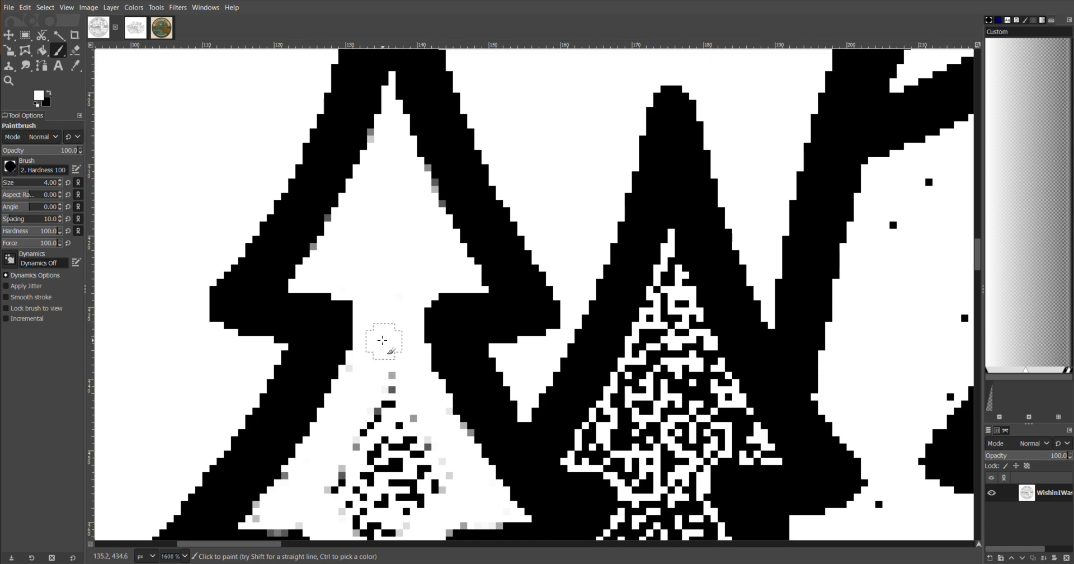
scroll(382, 340, down, 4)
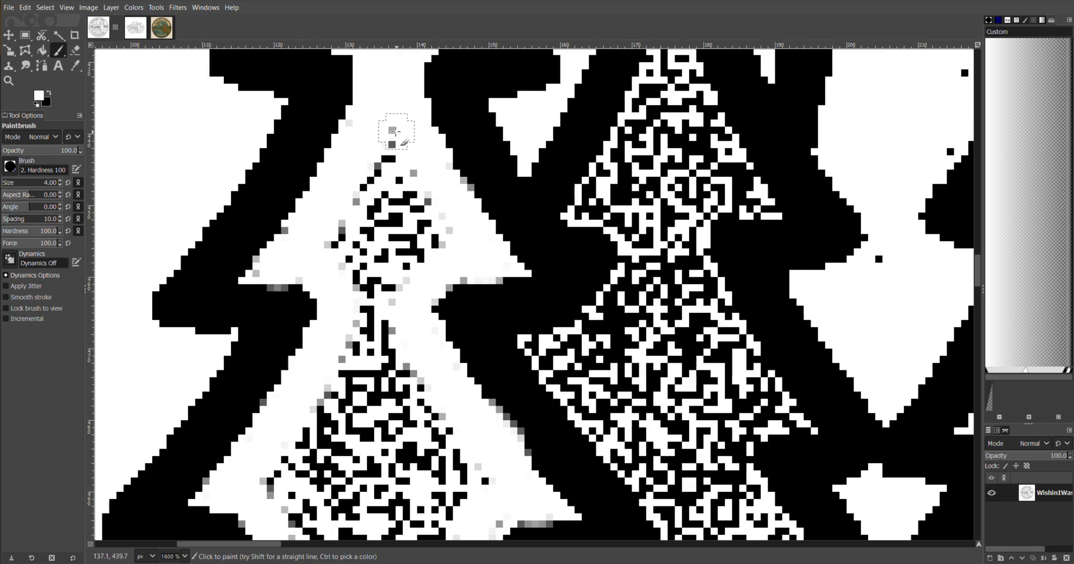
mouse_move(394, 131)
mouse_down()
mouse_move(372, 182)
mouse_move(386, 199)
mouse_up()
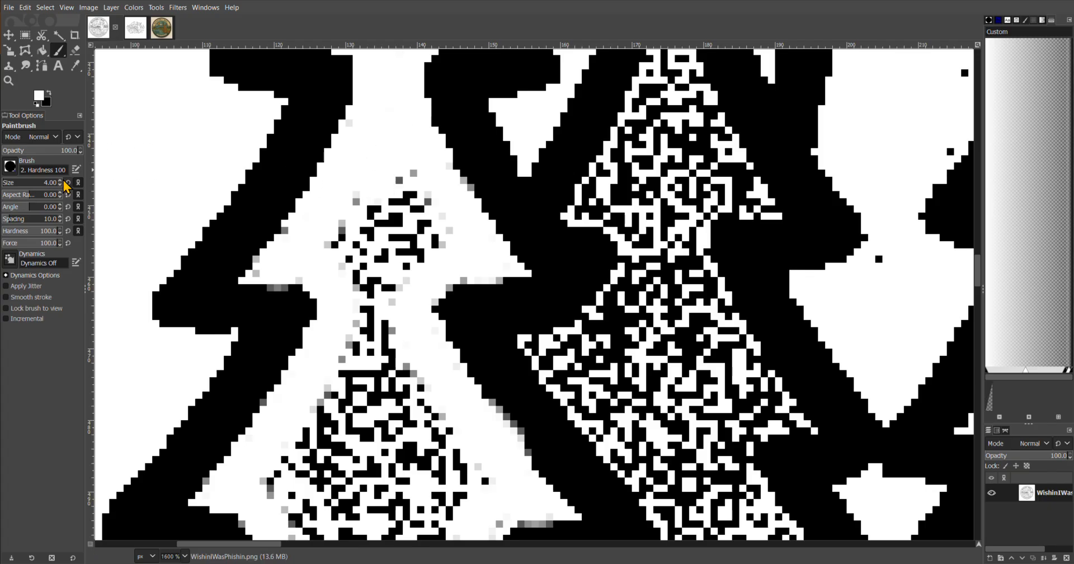
Enlarge the brush to size 9 and paint away the remaining speckles in the leftmost pine tree
scroll(61, 182, up, 2)
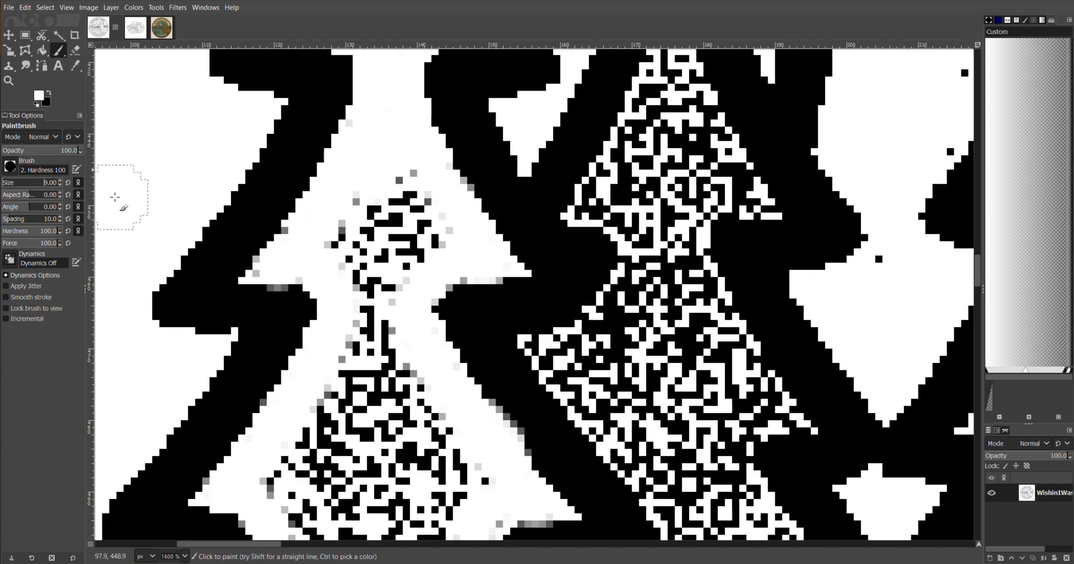
mouse_move(414, 174)
mouse_down()
mouse_move(348, 235)
mouse_move(418, 239)
mouse_move(371, 307)
mouse_move(388, 352)
mouse_up()
scroll(388, 353, down, 5)
mouse_move(336, 183)
mouse_down()
mouse_move(302, 221)
mouse_move(292, 264)
mouse_move(417, 164)
mouse_move(463, 237)
mouse_move(319, 342)
mouse_move(317, 332)
mouse_move(241, 479)
mouse_move(216, 496)
mouse_move(392, 431)
mouse_move(444, 461)
mouse_move(559, 492)
mouse_move(480, 405)
mouse_move(435, 265)
mouse_move(434, 382)
mouse_move(401, 385)
mouse_move(305, 437)
mouse_move(380, 384)
mouse_move(367, 473)
mouse_up()
scroll(425, 305, down, 2)
scroll(423, 264, down, 3)
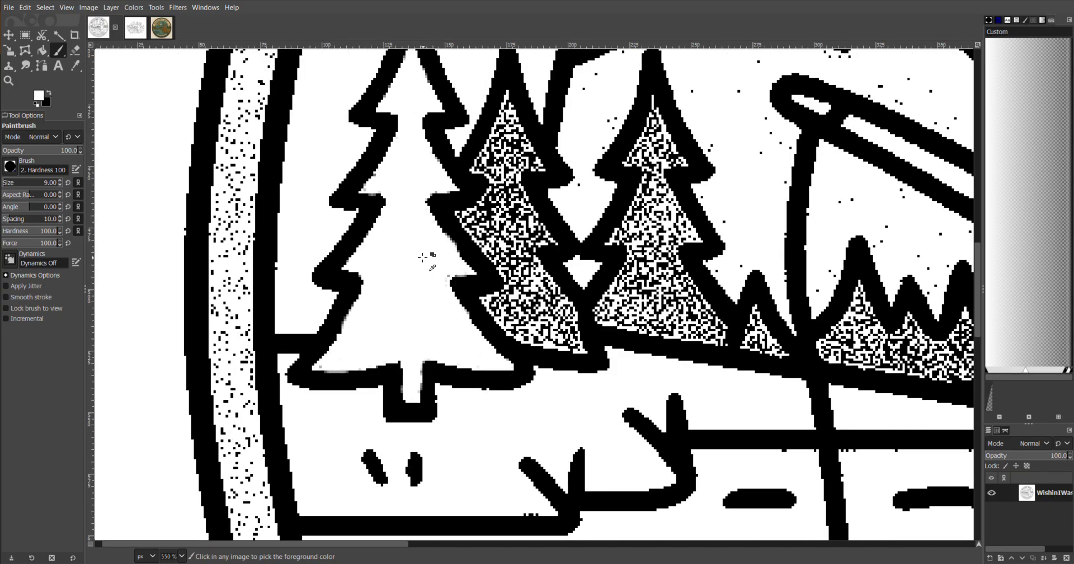
Switch the foreground to black with a size 3 brush and paint a line closing the whale's mouth
scroll(558, 329, up, 2)
scroll(558, 329, down, 3)
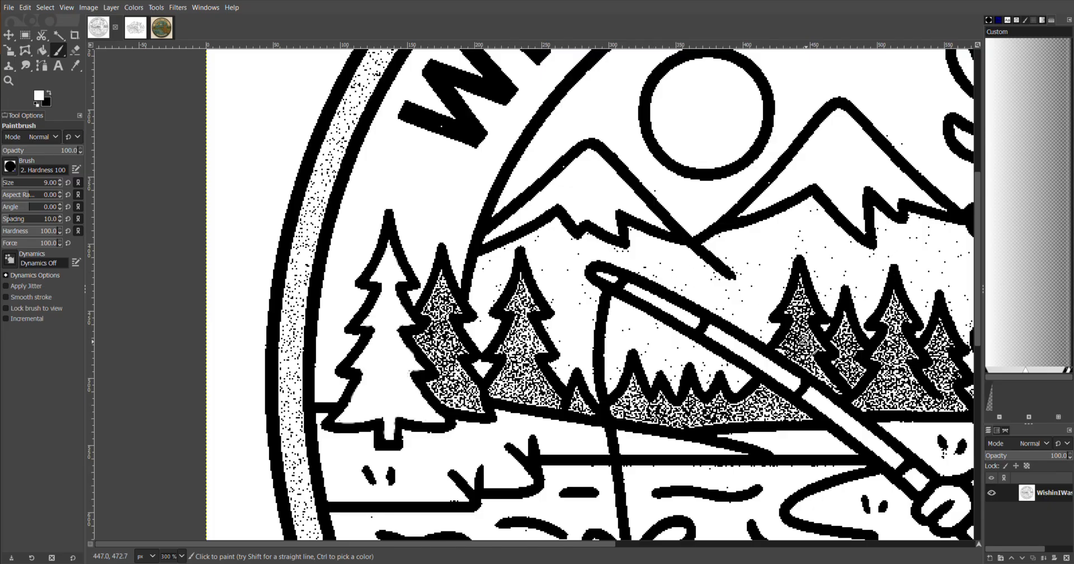
scroll(806, 332, right, 5)
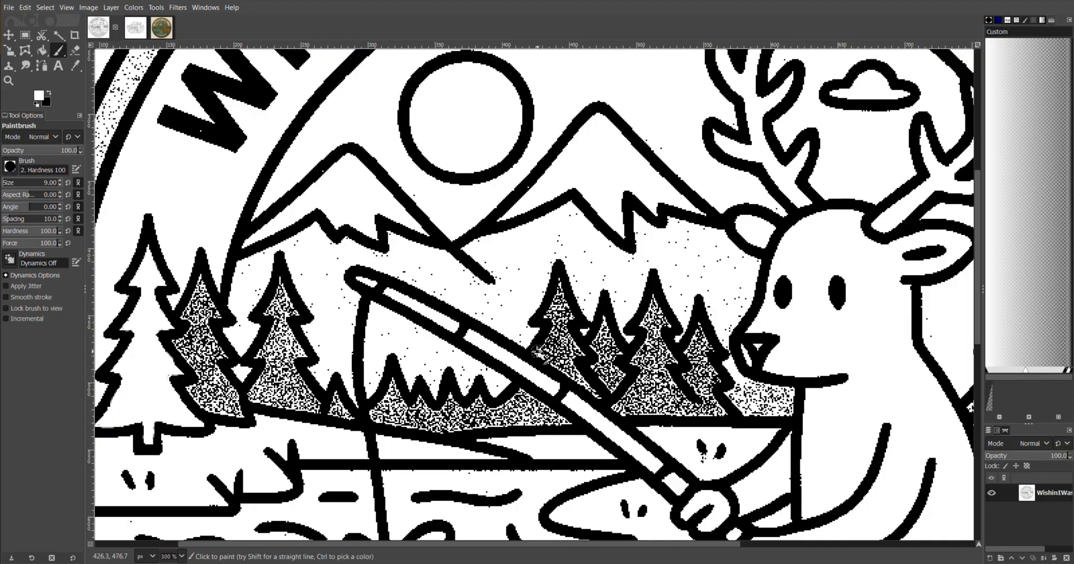
scroll(602, 423, down, 5)
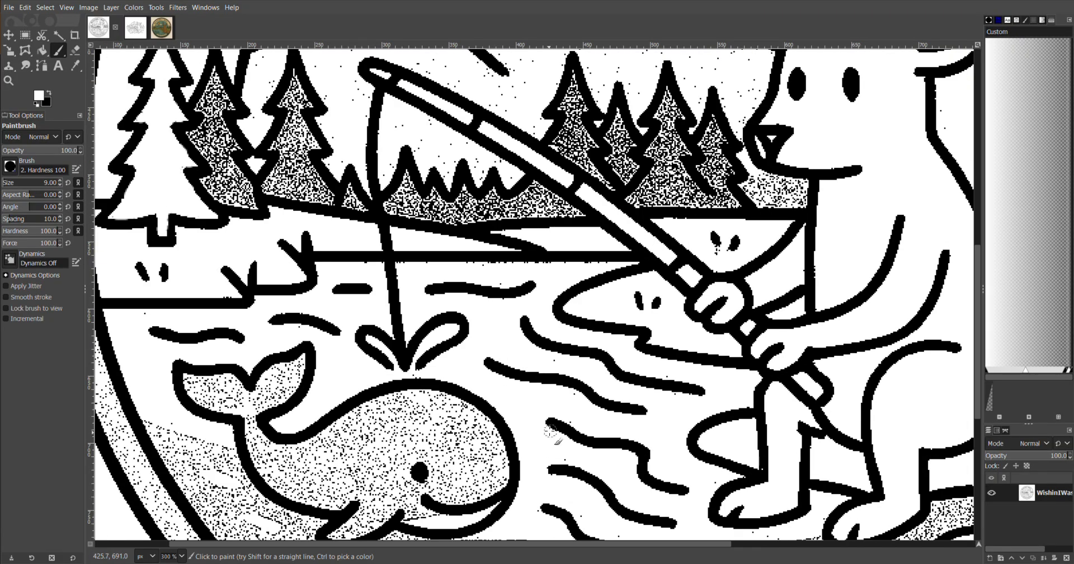
scroll(551, 430, down, 2)
scroll(551, 431, left, 2)
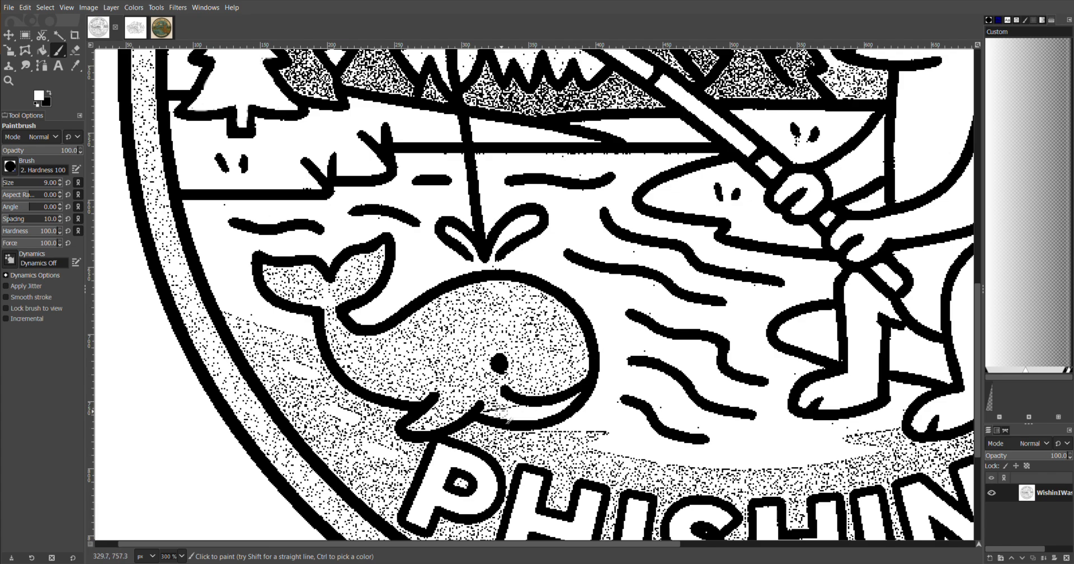
scroll(499, 411, up, 4)
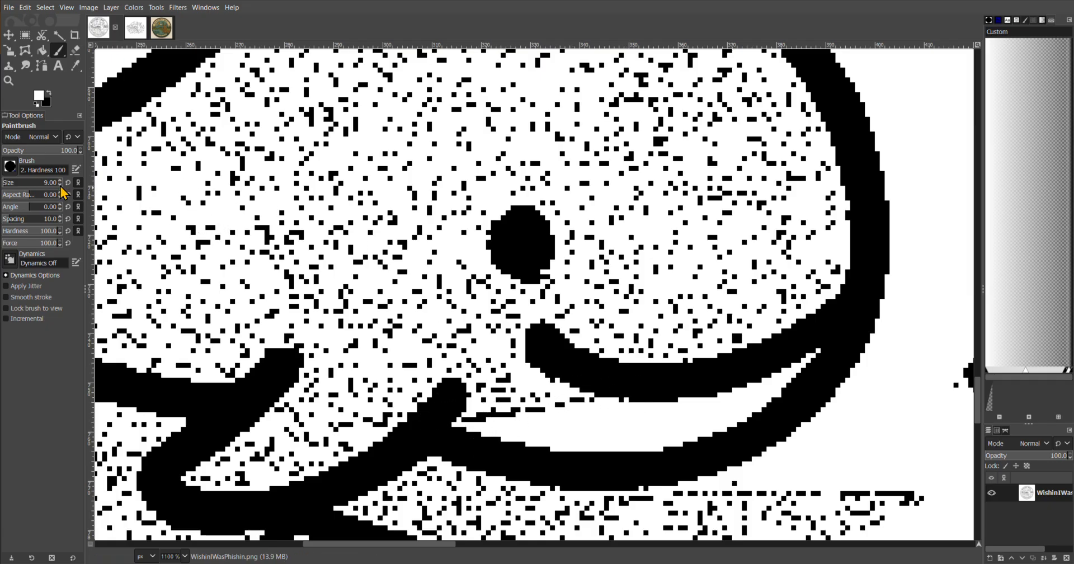
click(50, 95)
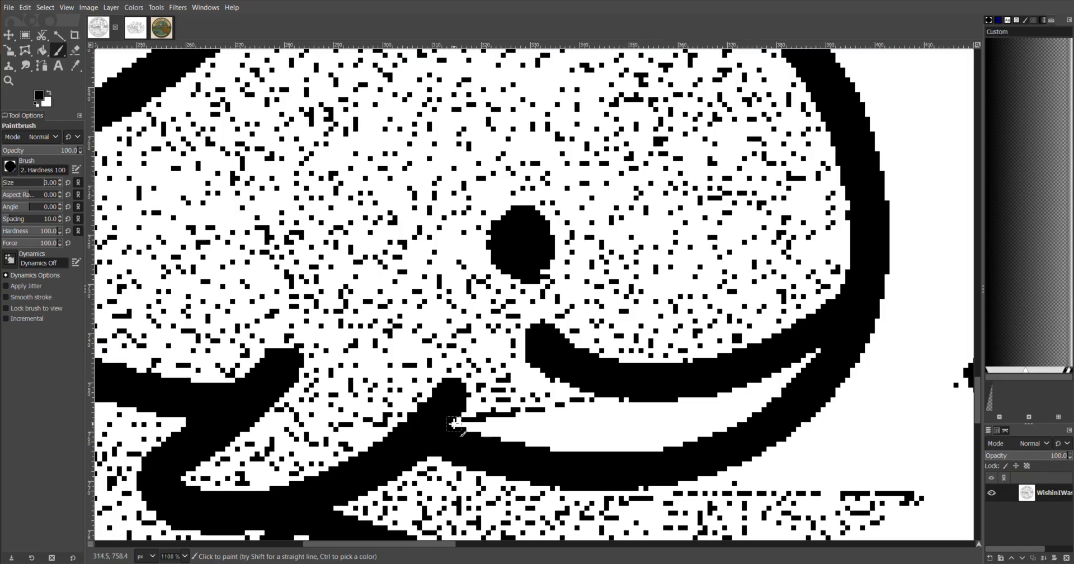
drag(454, 426, 589, 395)
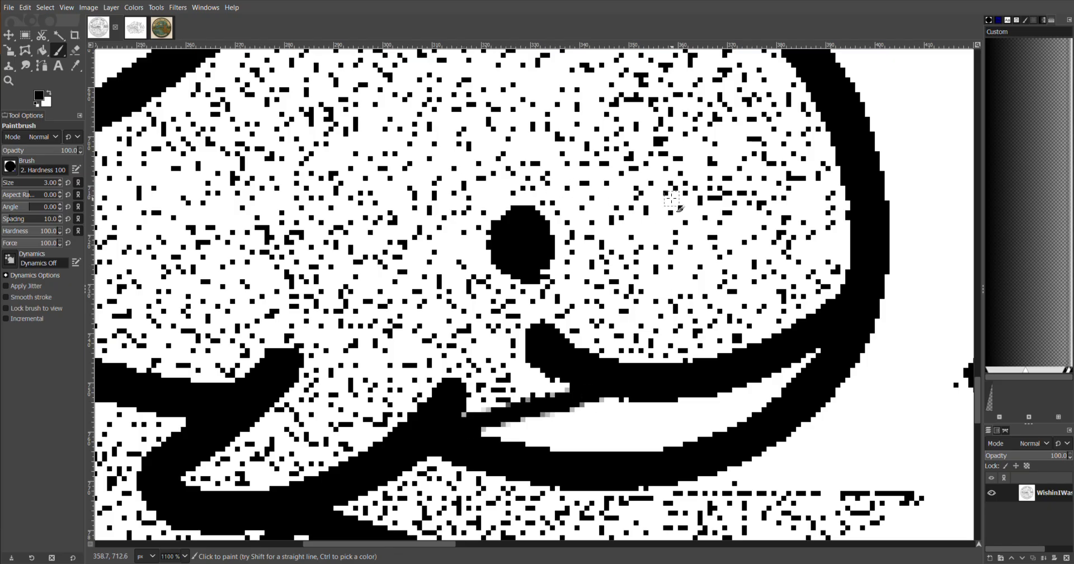
scroll(672, 198, down, 8)
scroll(471, 293, up, 2)
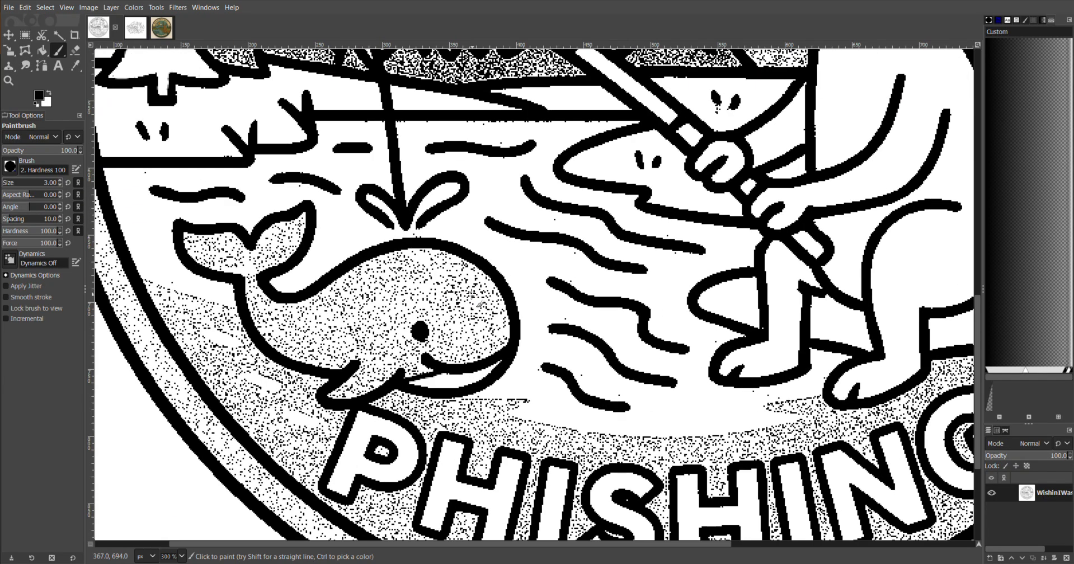
drag(678, 332, 618, 188)
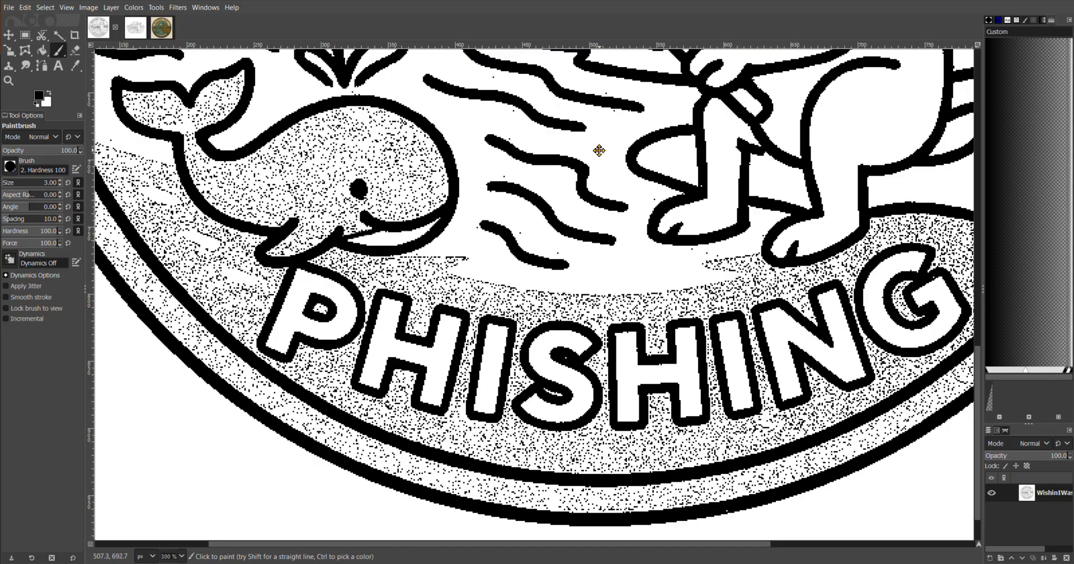
Zoom out to review the whole patch, then zoom back into the mountains and trees
scroll(494, 196, up, 5)
scroll(440, 292, up, 2)
scroll(440, 292, down, 5)
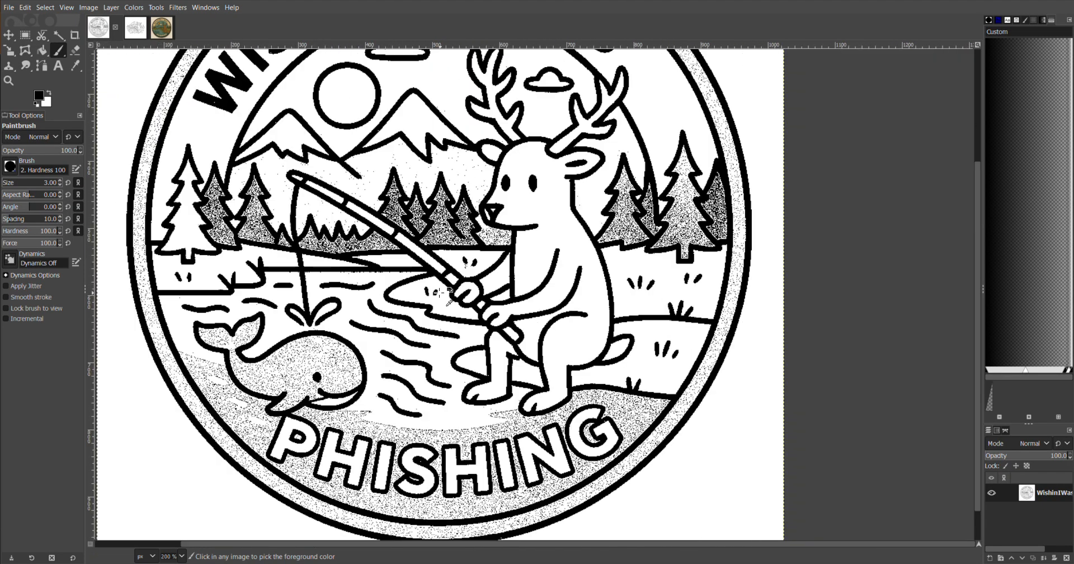
scroll(415, 253, up, 3)
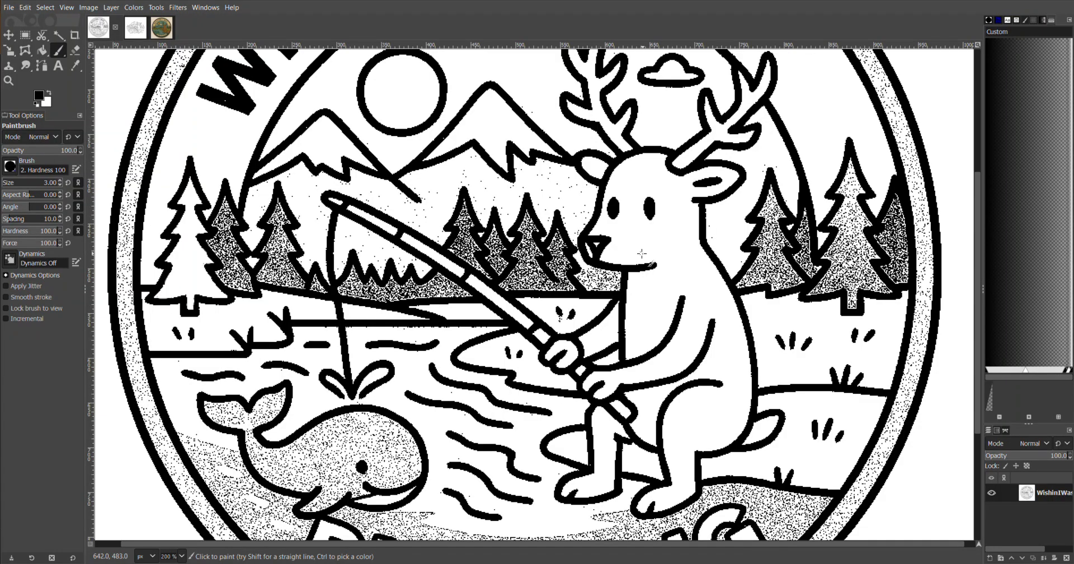
scroll(530, 247, down, 3)
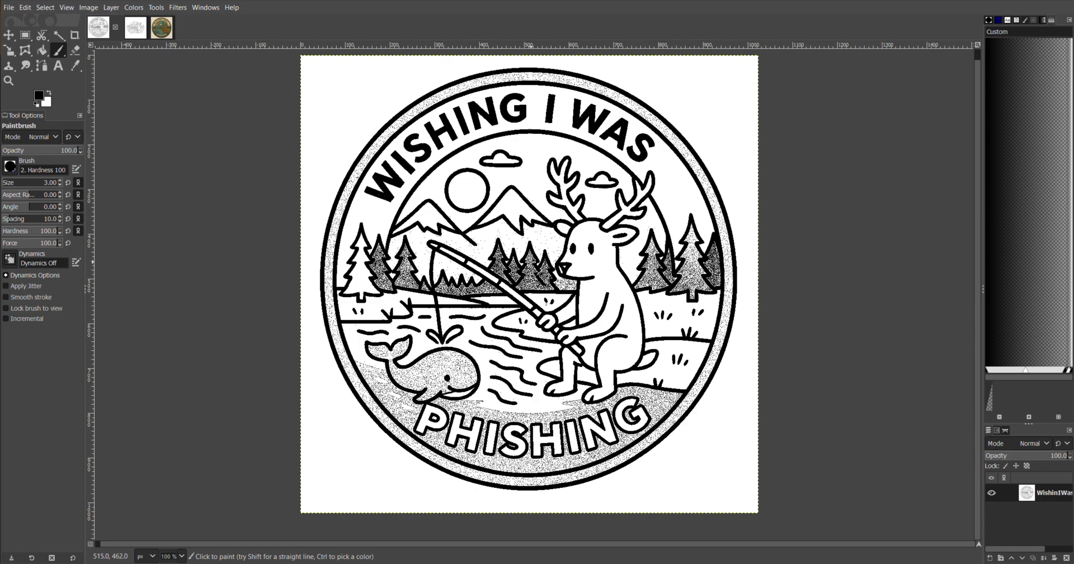
scroll(530, 261, up, 5)
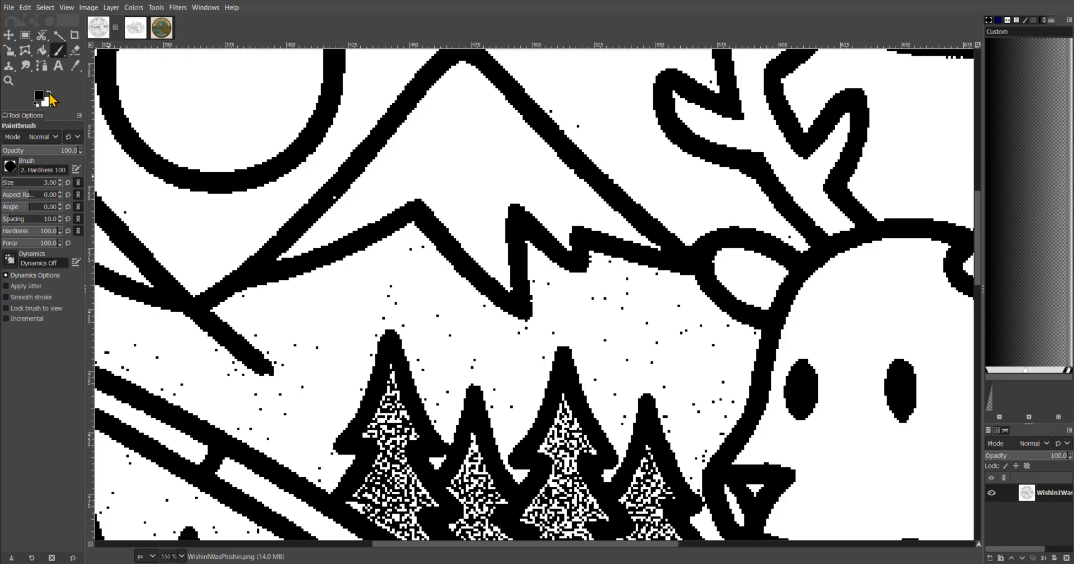
Swap the foreground to white and paint out the speckles below the mountain near the deer's antler
click(50, 95)
drag(622, 307, 626, 278)
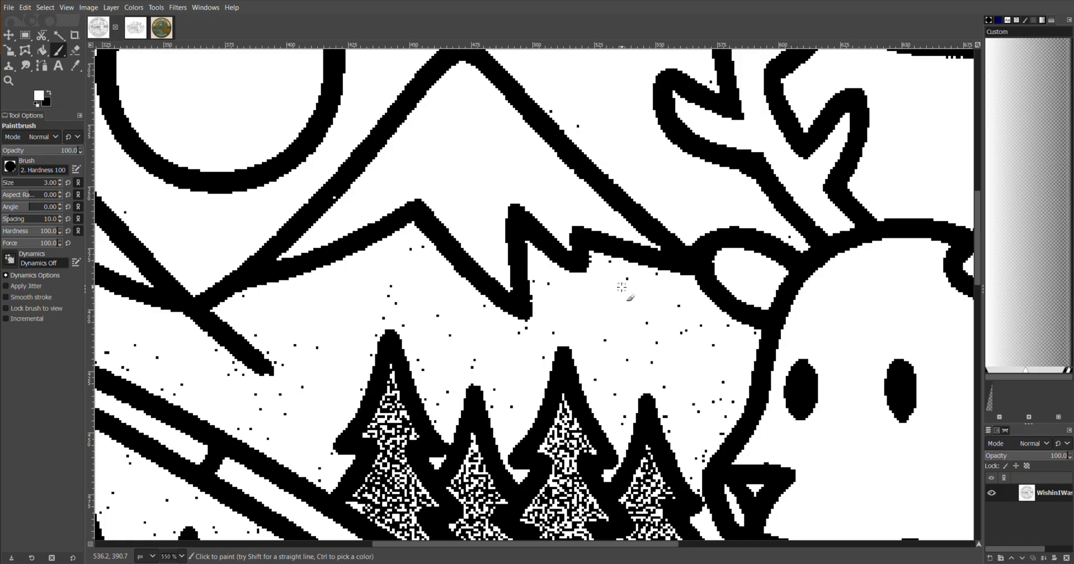
Zoom out, switch to the other open image, and inspect its cleaned line art of the fishing deer scene
scroll(639, 378, down, 4)
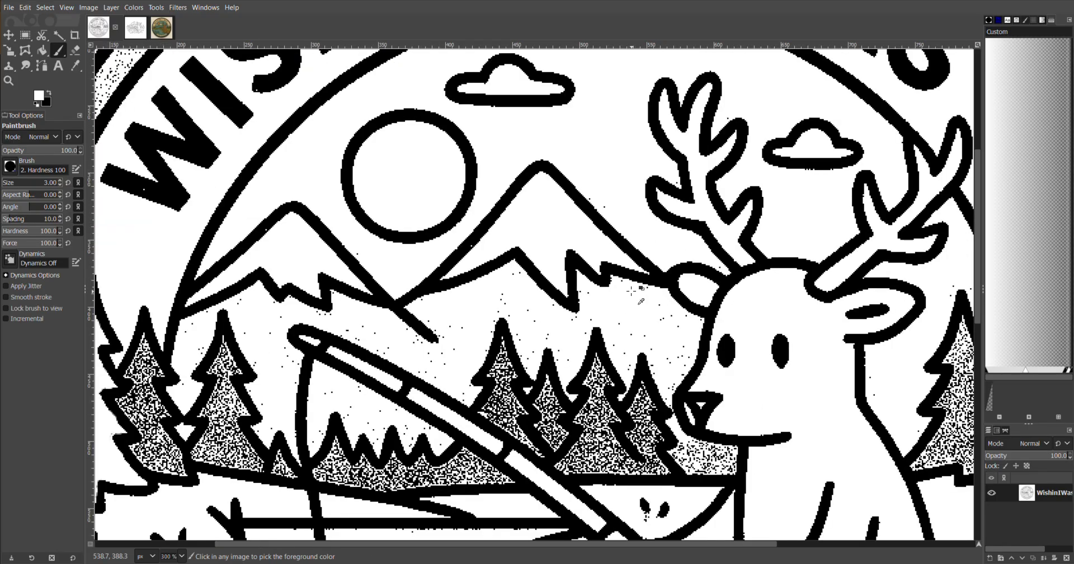
scroll(694, 313, down, 2)
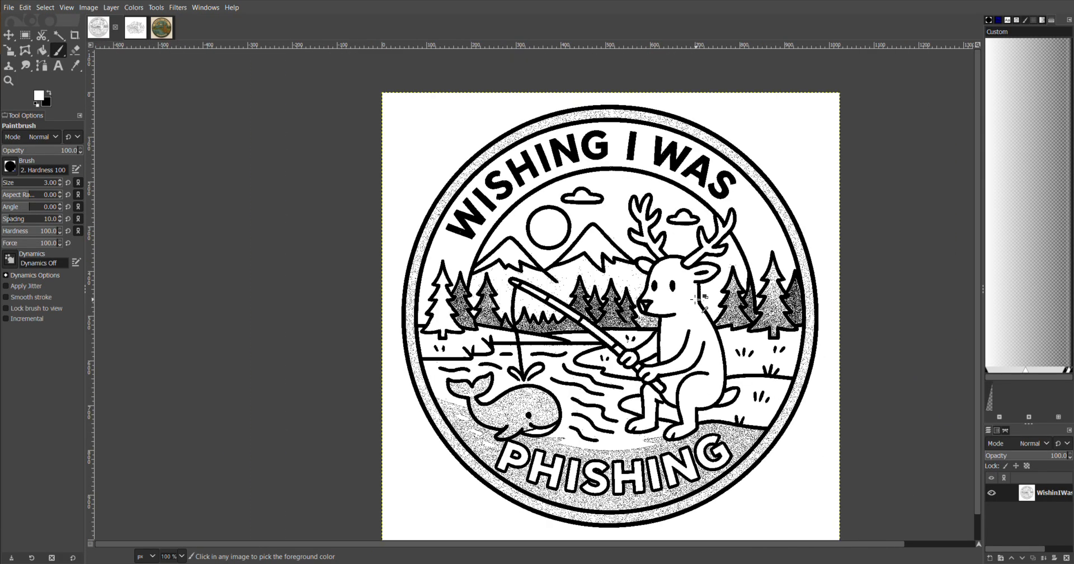
click(136, 29)
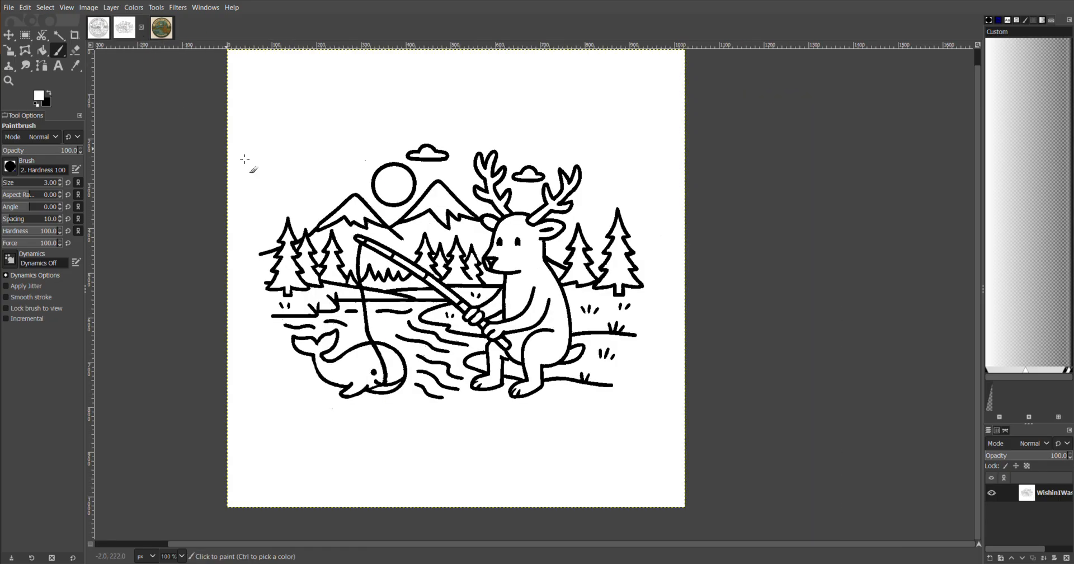
scroll(291, 246, up, 1)
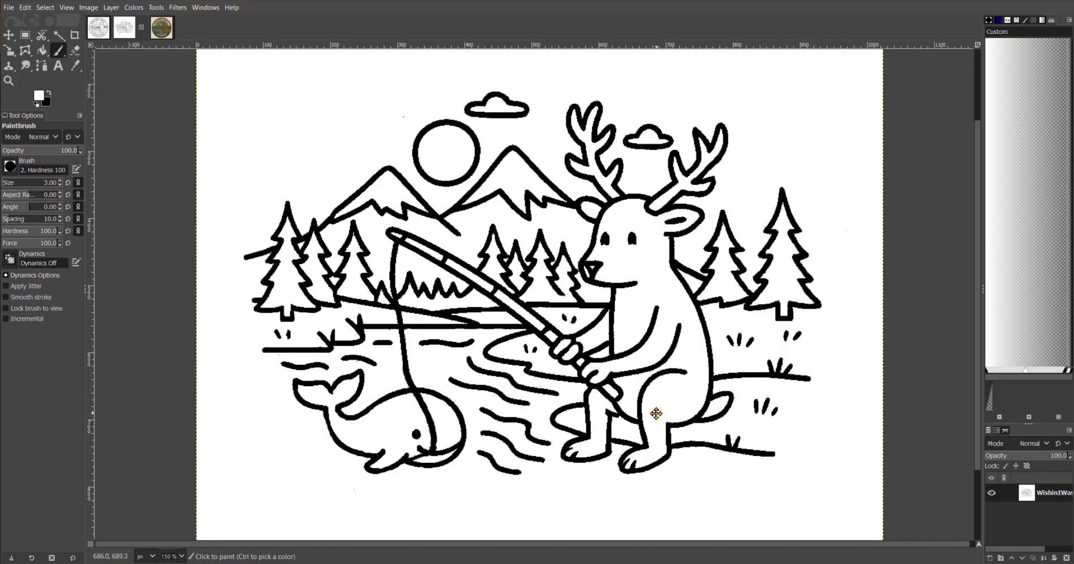
drag(656, 413, 628, 413)
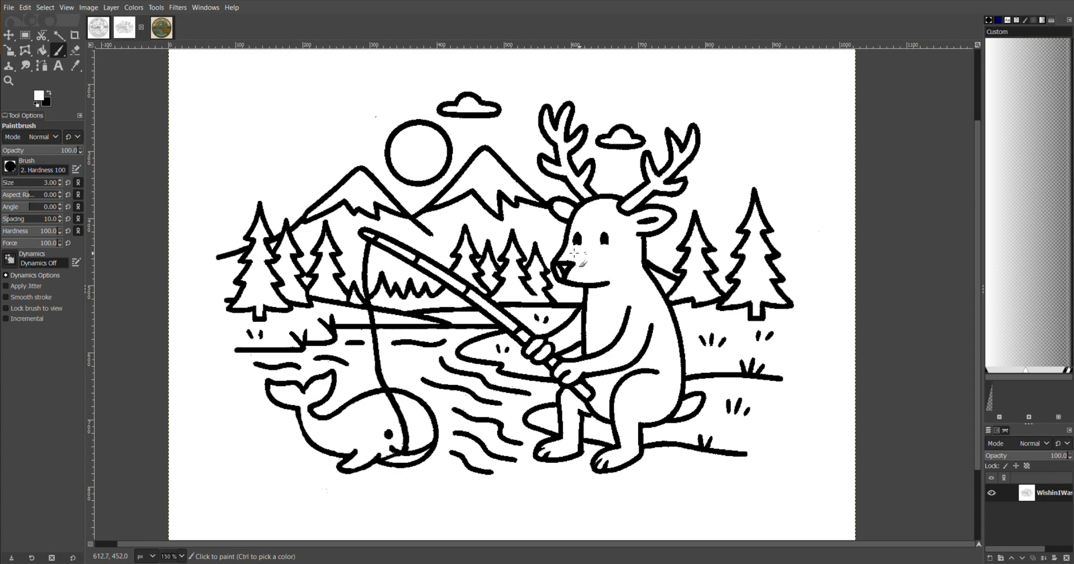
scroll(626, 309, down, 1)
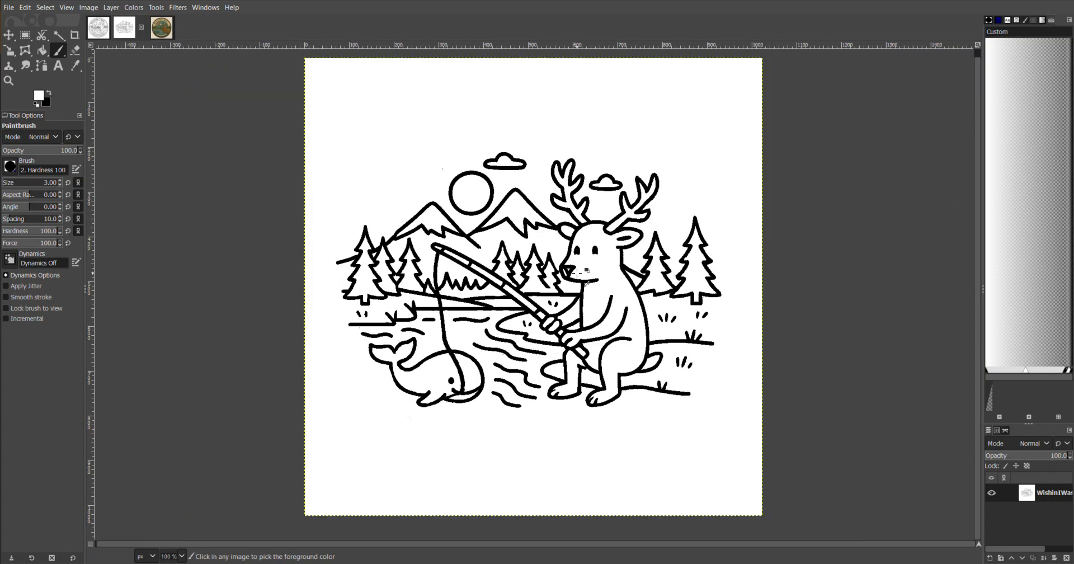